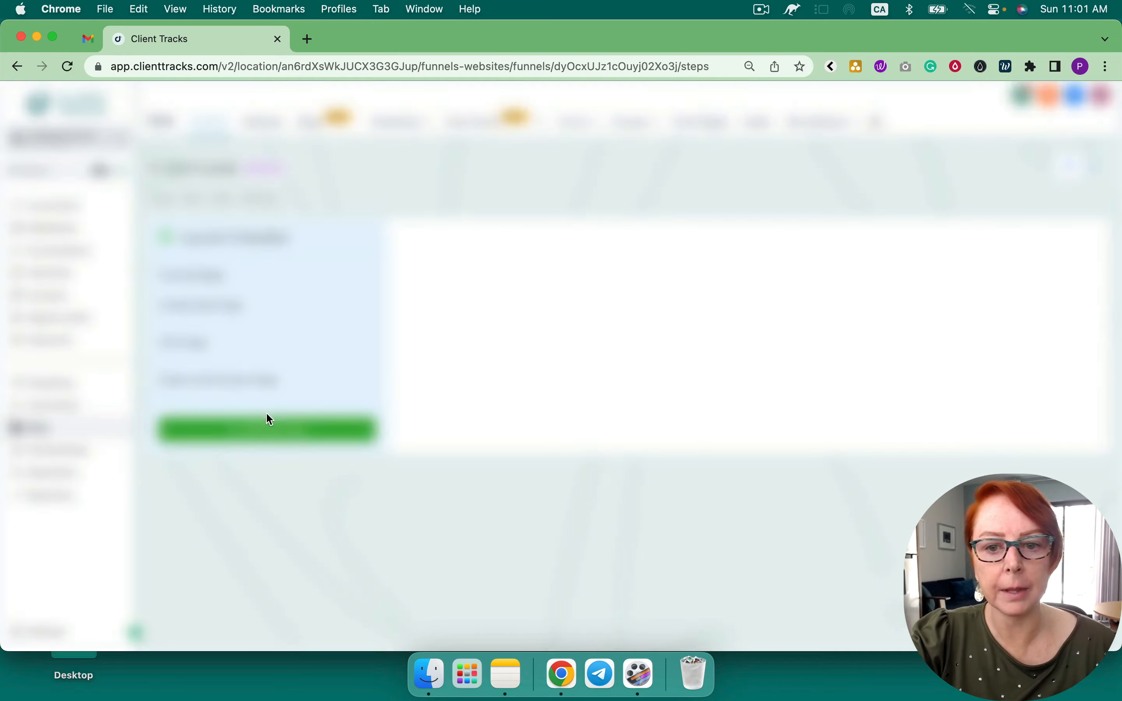
Check the sales page step's products, then open the Conversations Trigger Links list
click(1024, 243)
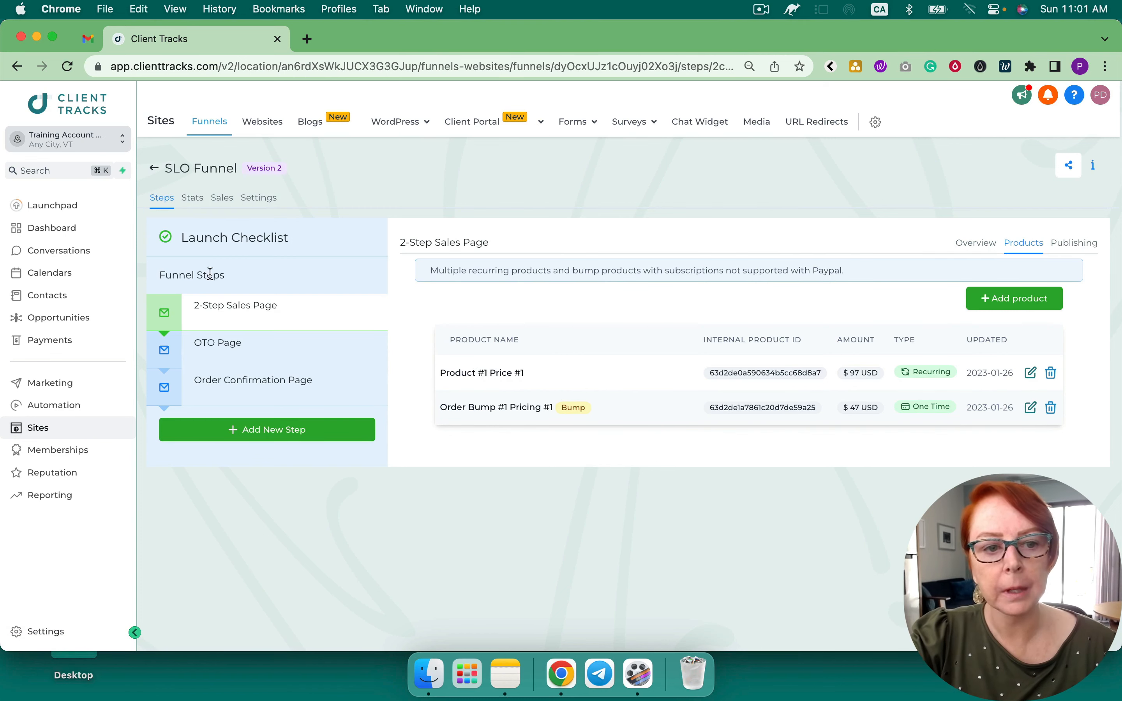
click(154, 169)
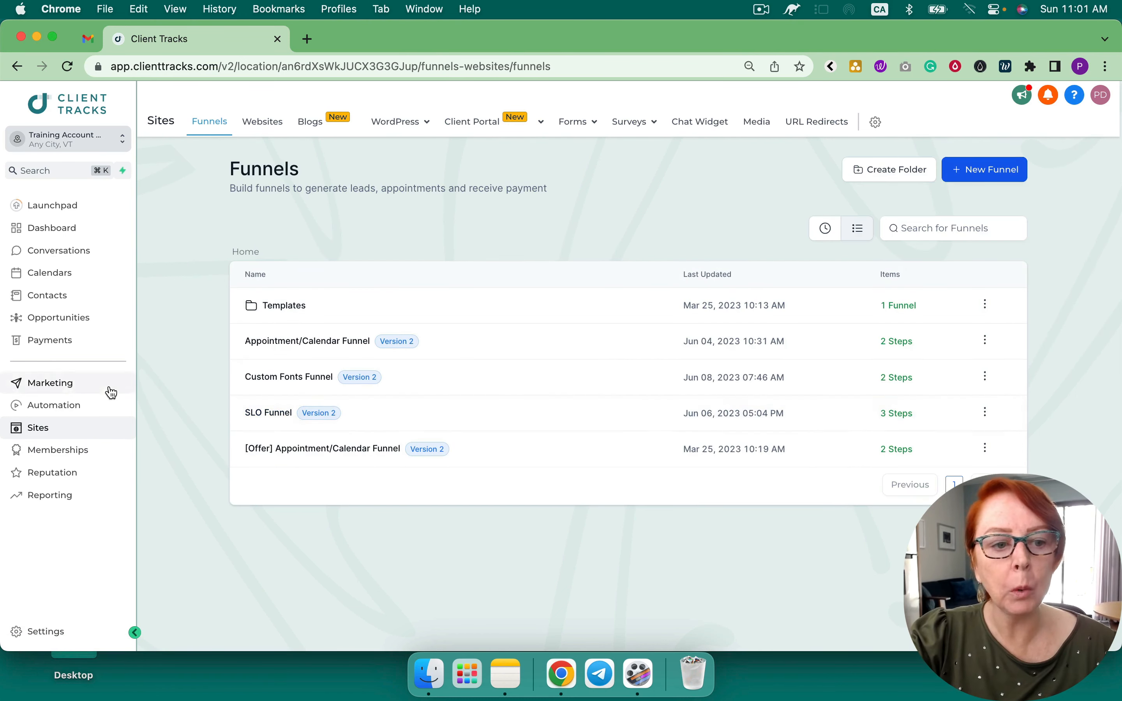
click(76, 252)
click(500, 115)
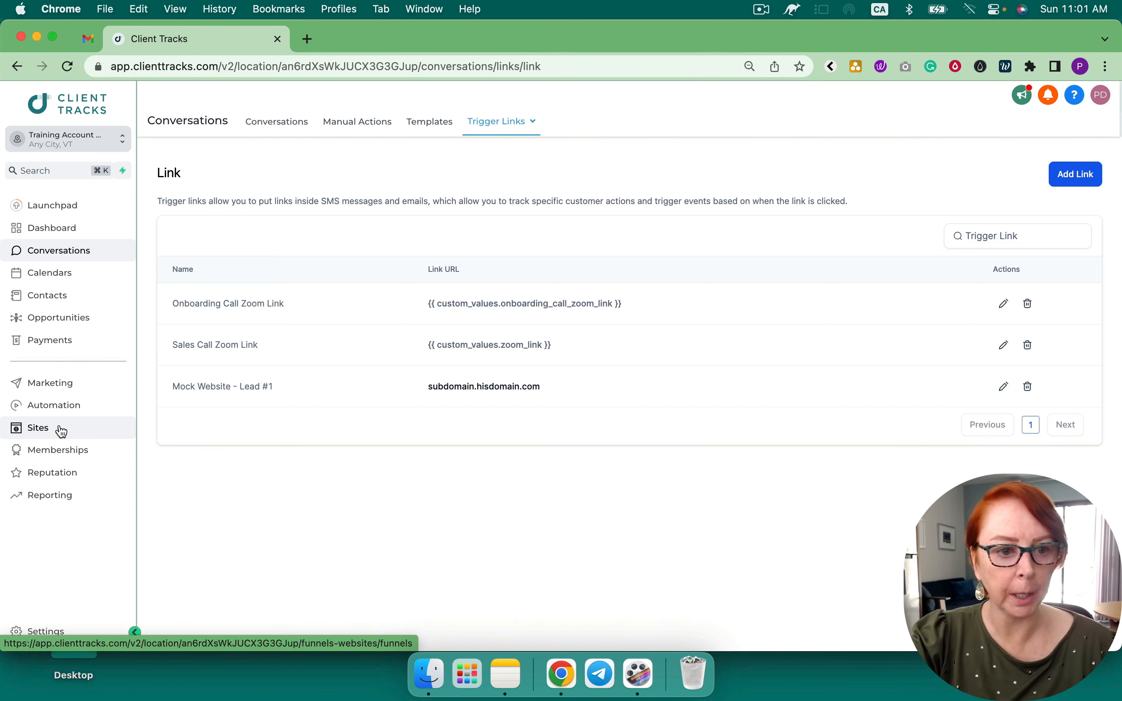
Go through Opportunities to the Automation Workflow List
click(68, 319)
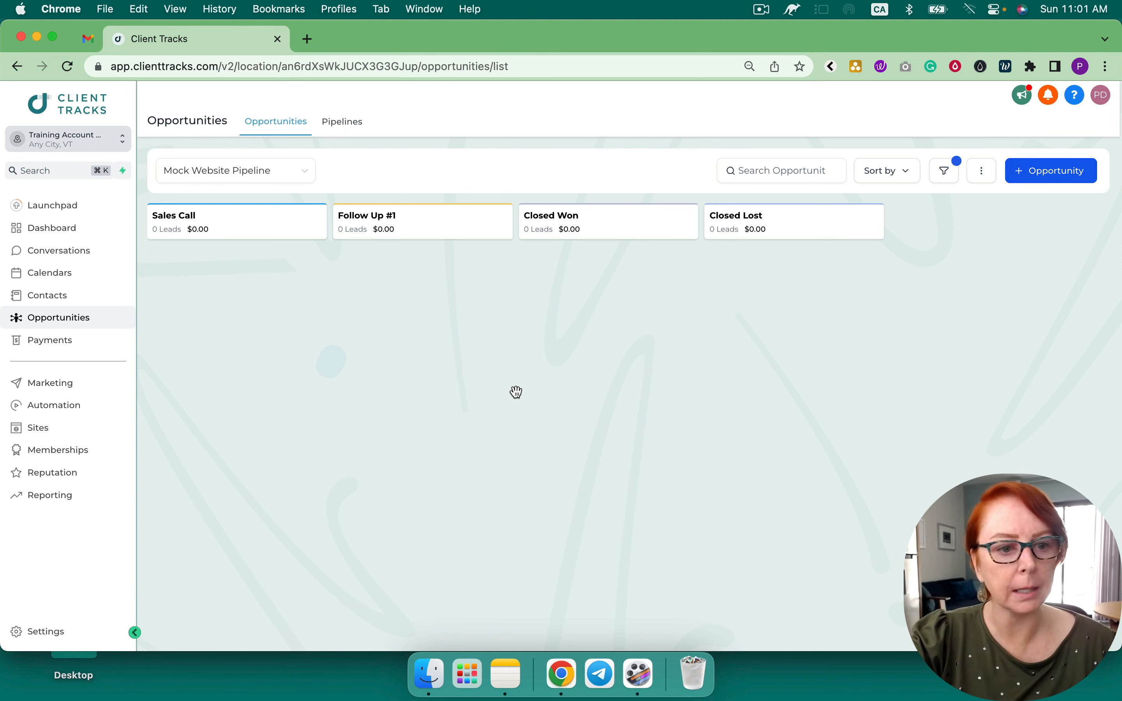
click(55, 407)
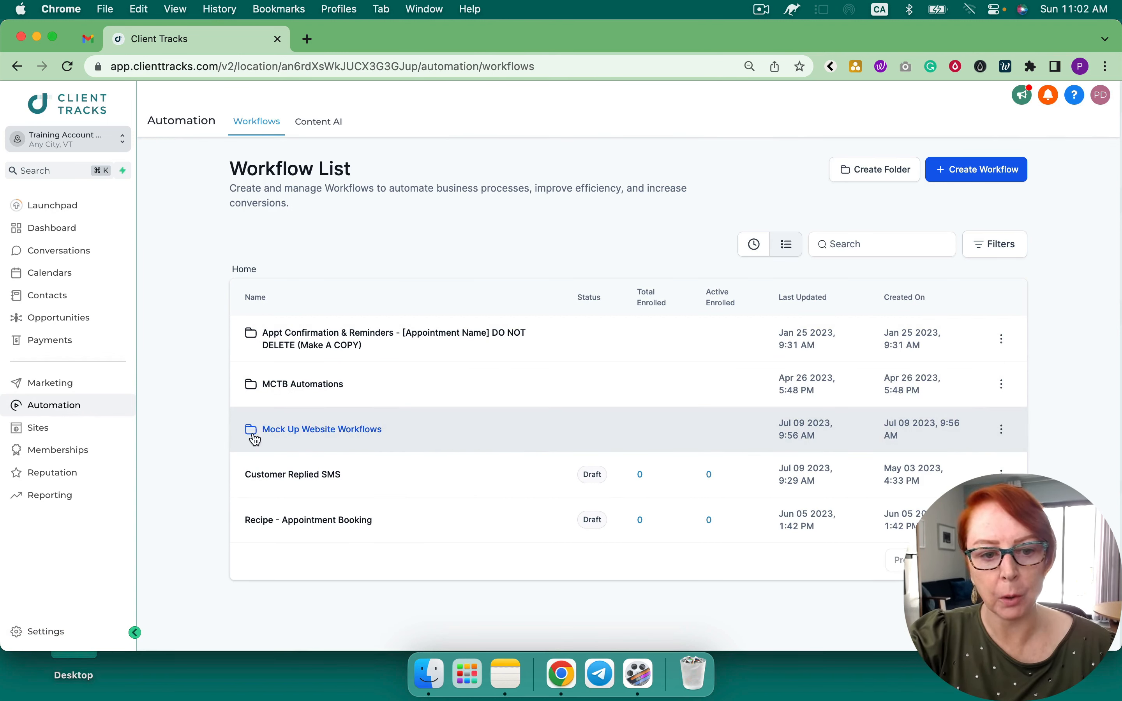
Open 01: Mock Website Workflow #1 from the Mock Up Website Workflows folder in the builder
click(327, 431)
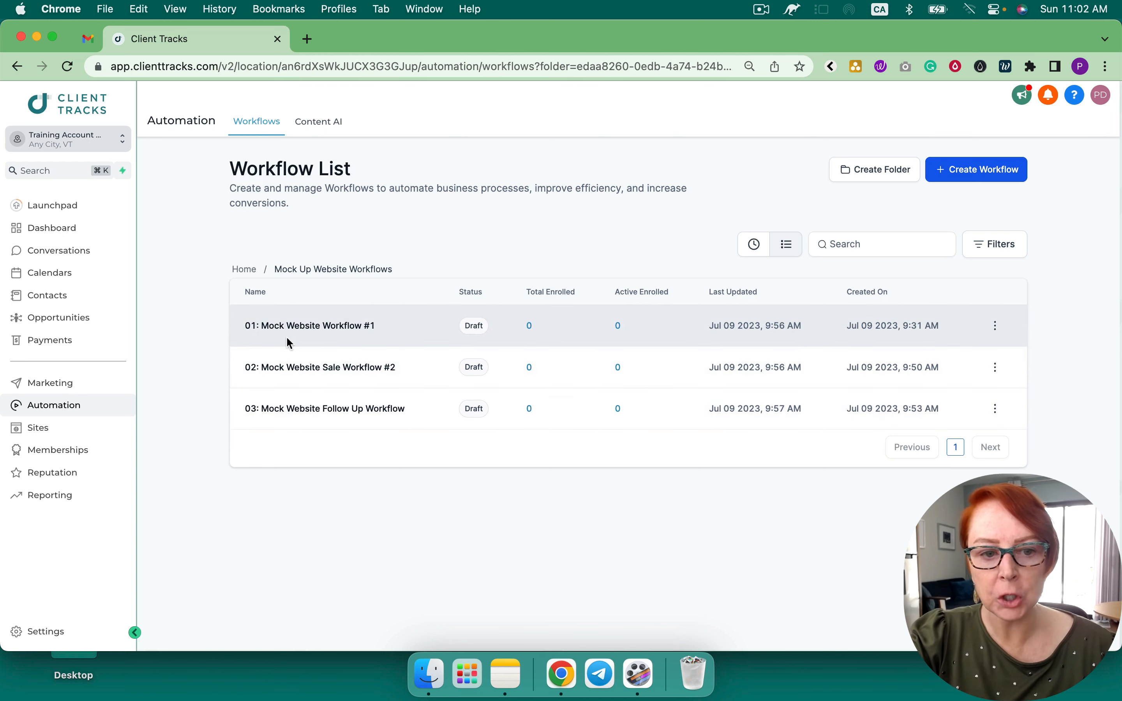
click(333, 325)
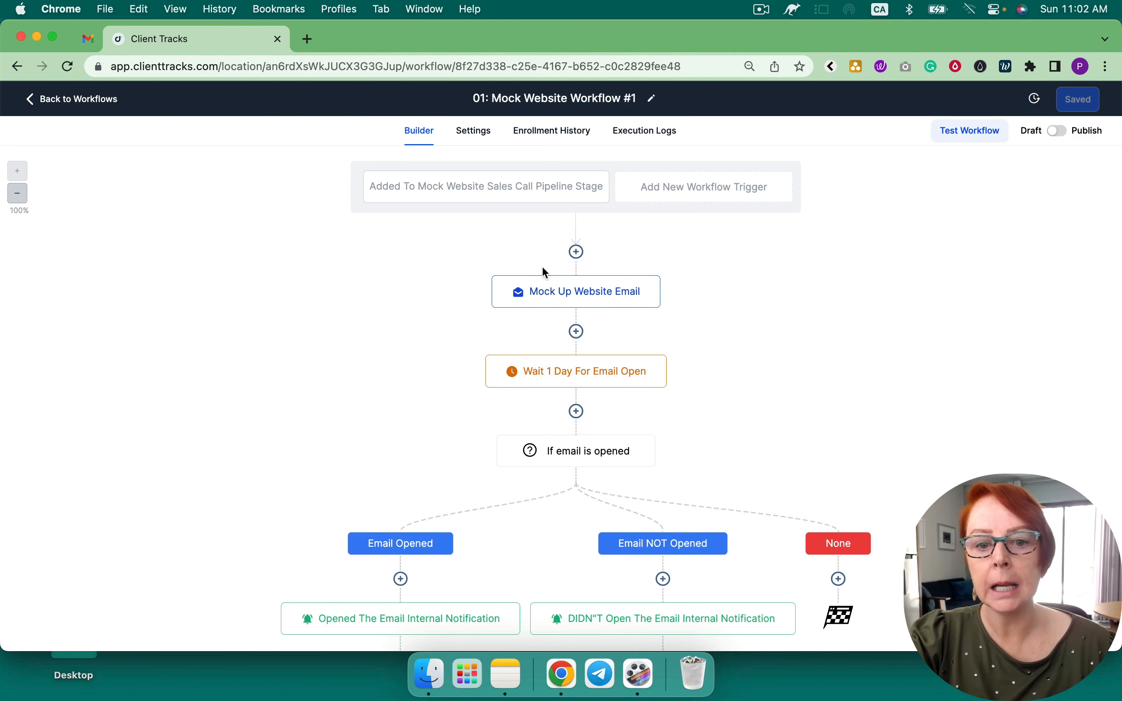
Verify the Mock Up Website Email's link sentence points to the Mock Website - Lead #1 trigger link
click(566, 292)
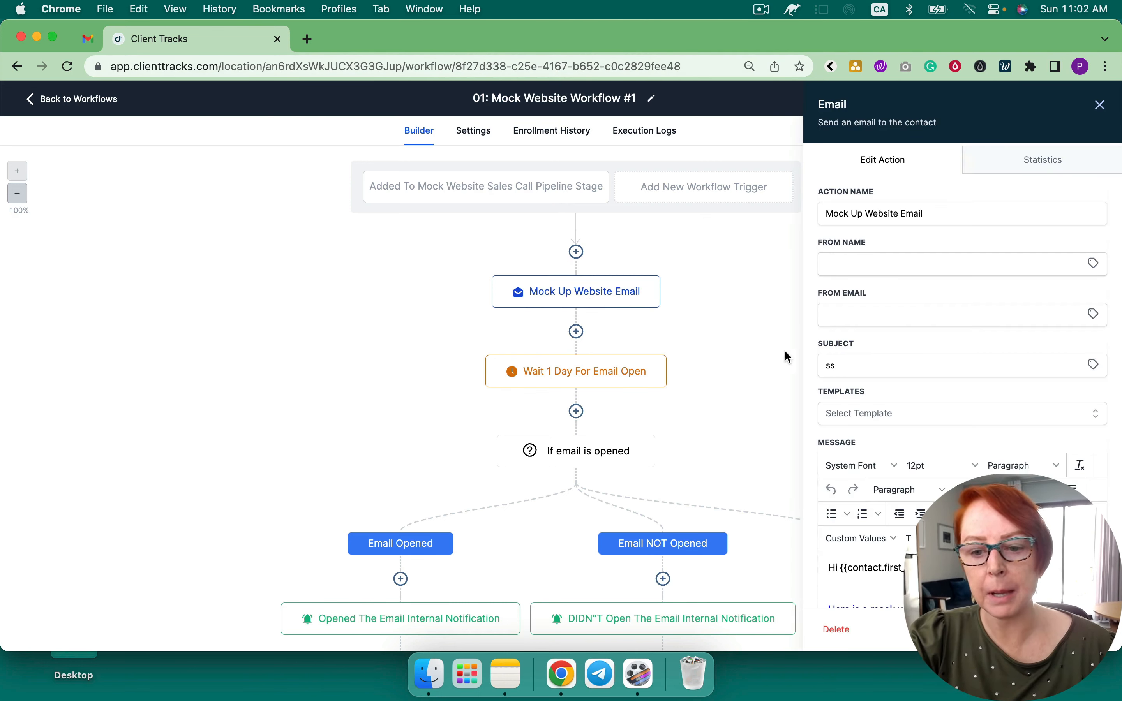
scroll(912, 368, down, 5)
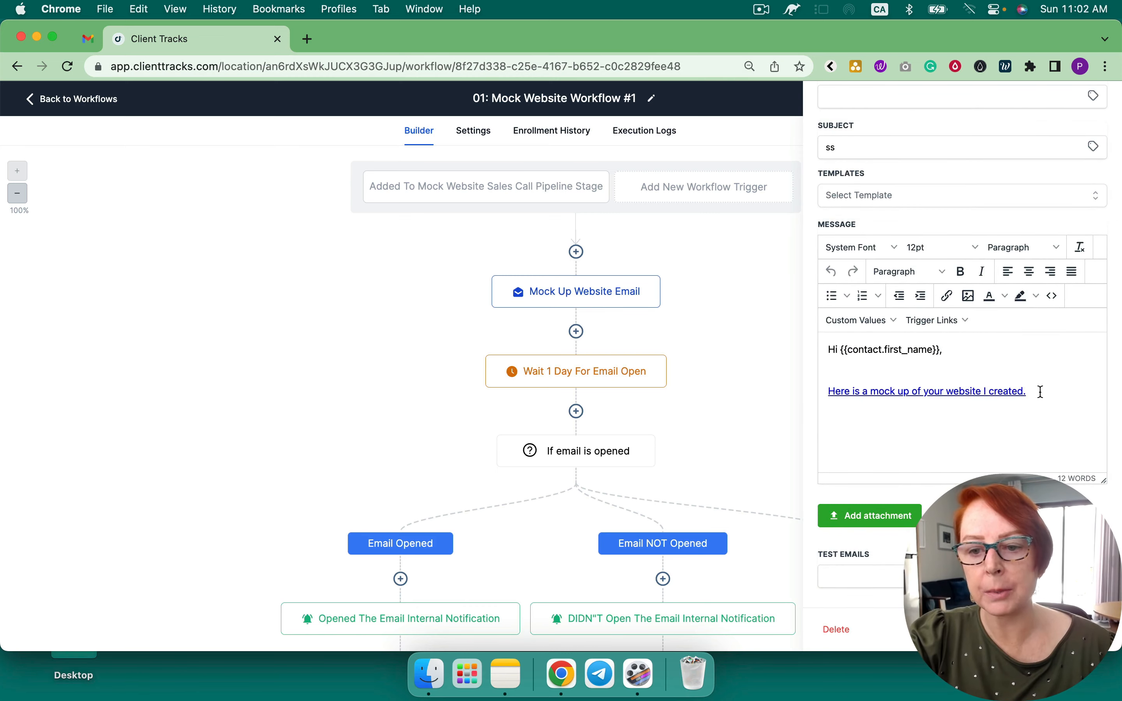
drag(1041, 392, 821, 391)
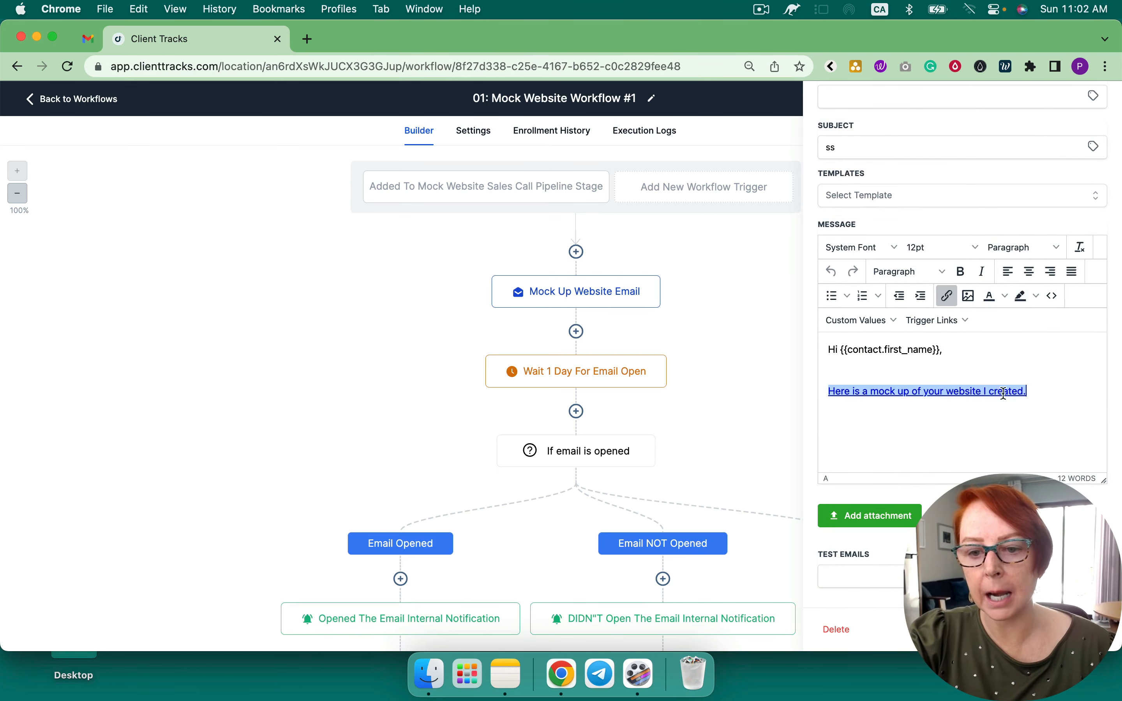
click(946, 294)
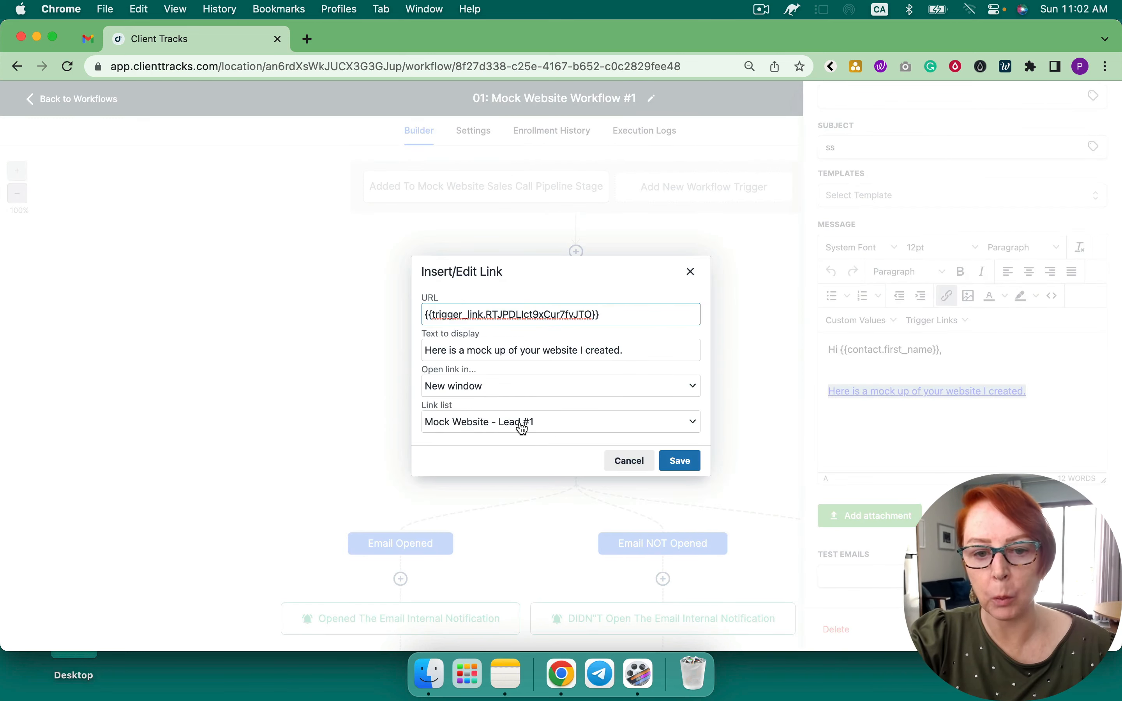
click(624, 461)
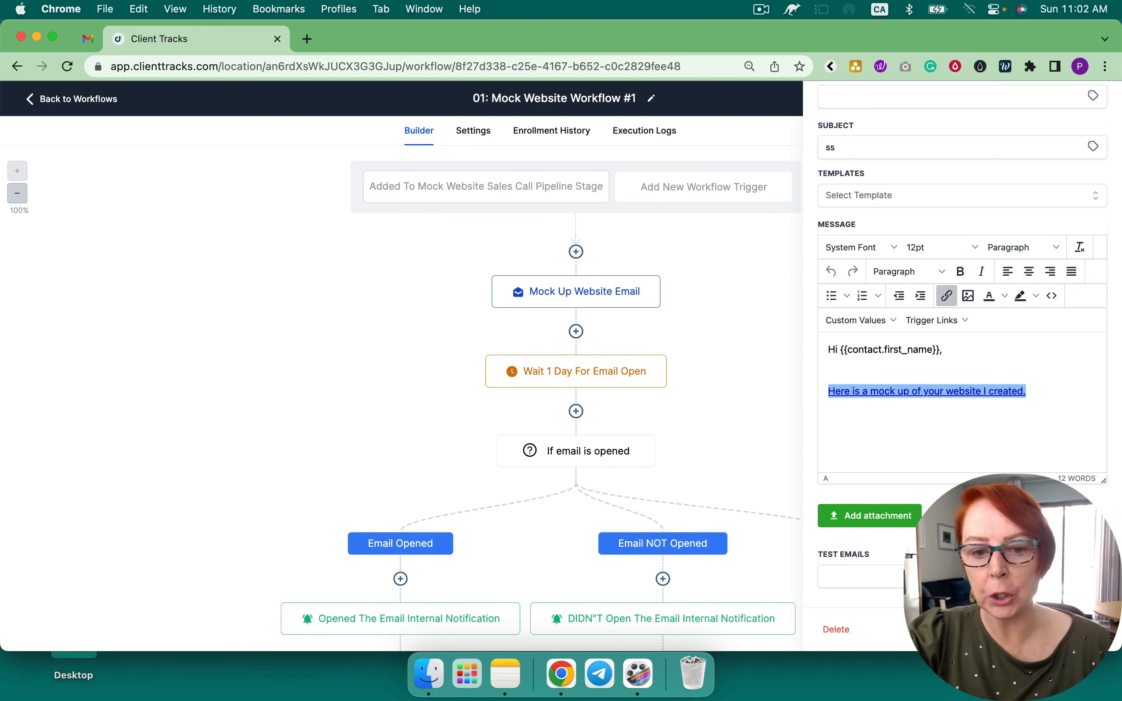
Show the Wait 1 Day For Email Open step's settings, waiting on the email's Opened event
click(997, 630)
scroll(761, 391, down, 1)
click(607, 324)
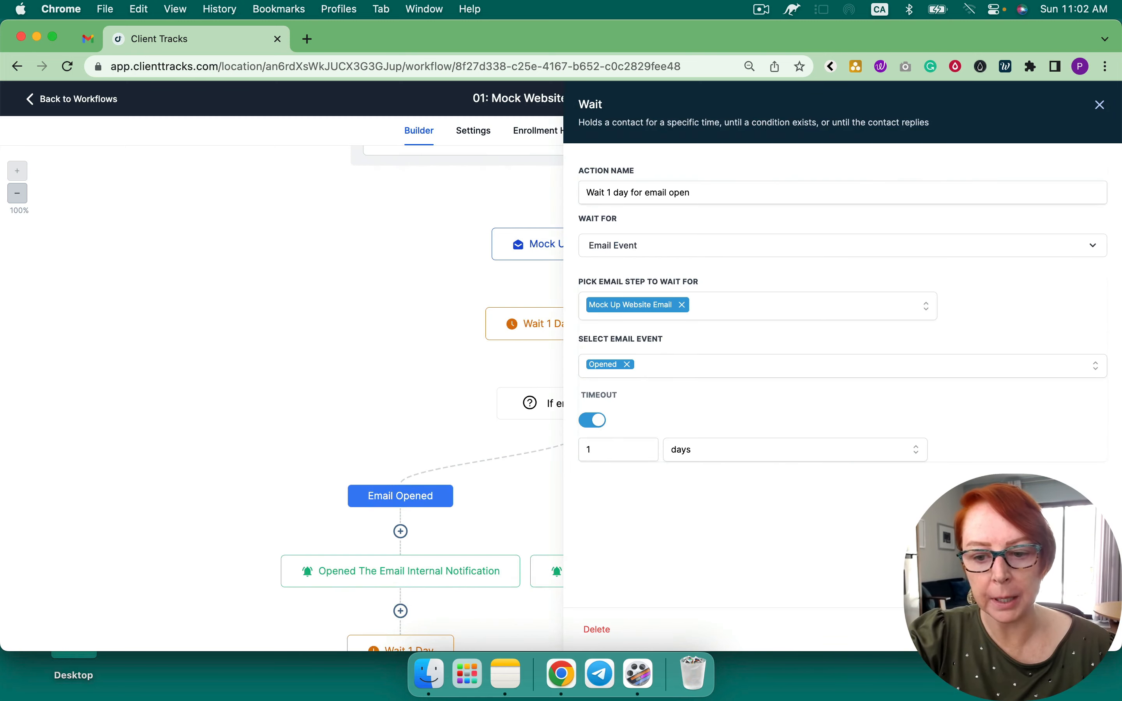
Close the Wait panel, review the workflow's branches, and go back to the folder's workflow list
click(997, 630)
scroll(701, 441, down, 3)
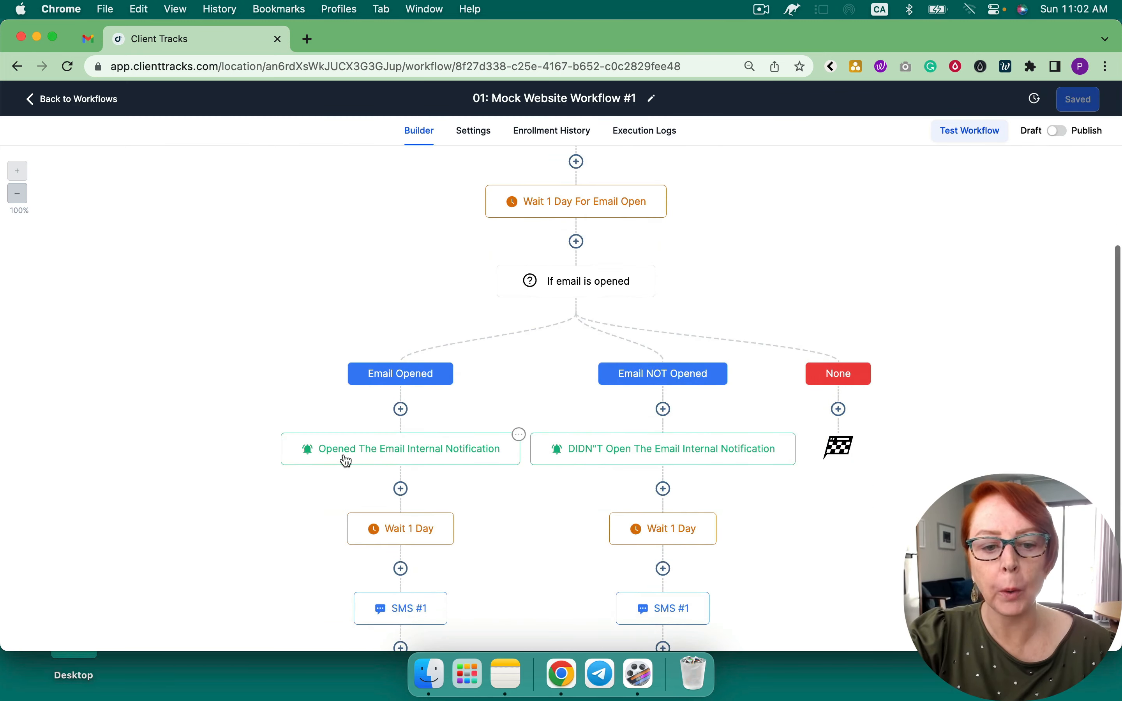
scroll(450, 452, down, 2)
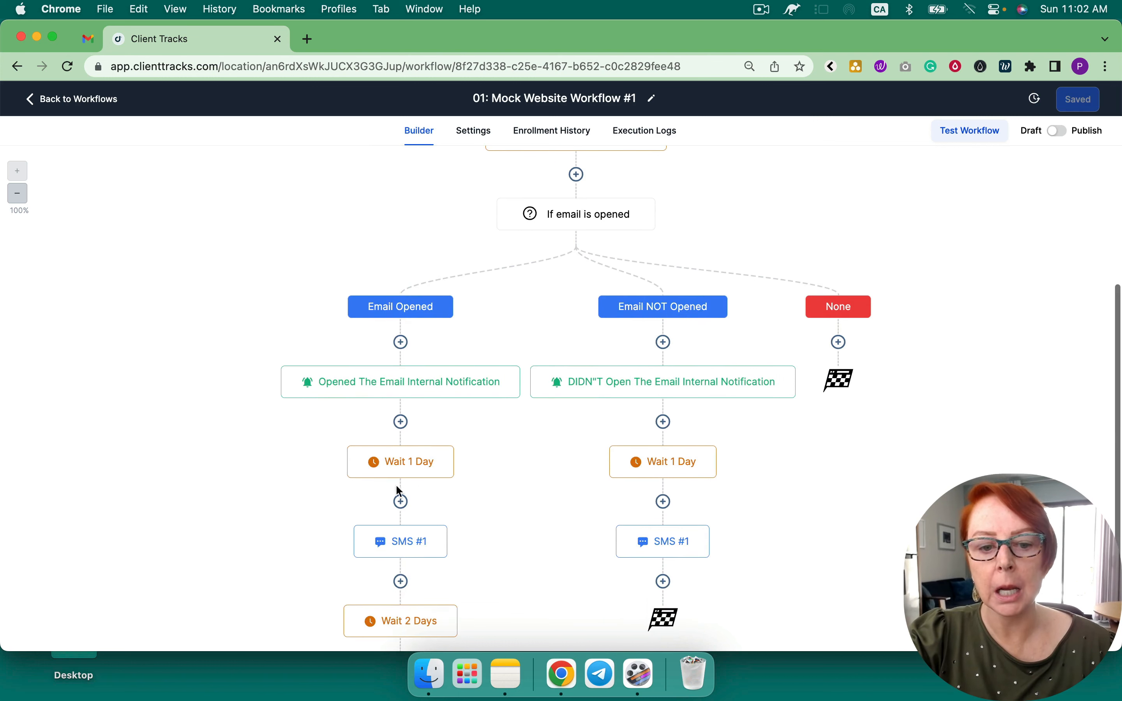
scroll(433, 463, down, 2)
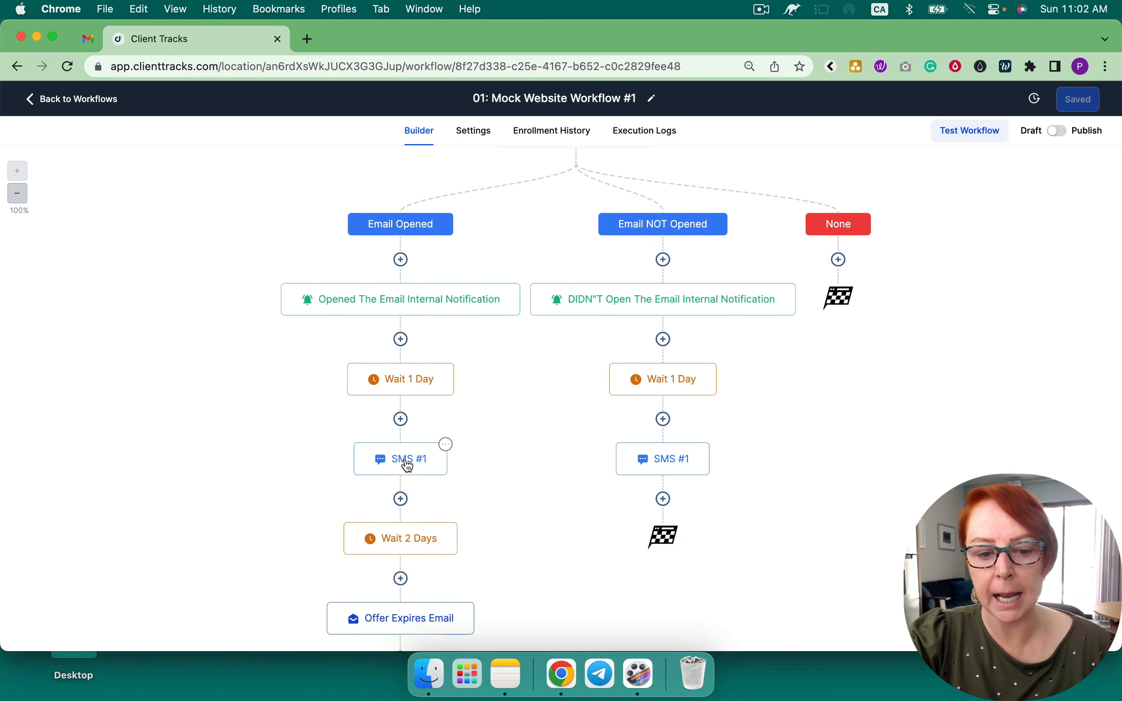
scroll(408, 463, down, 2)
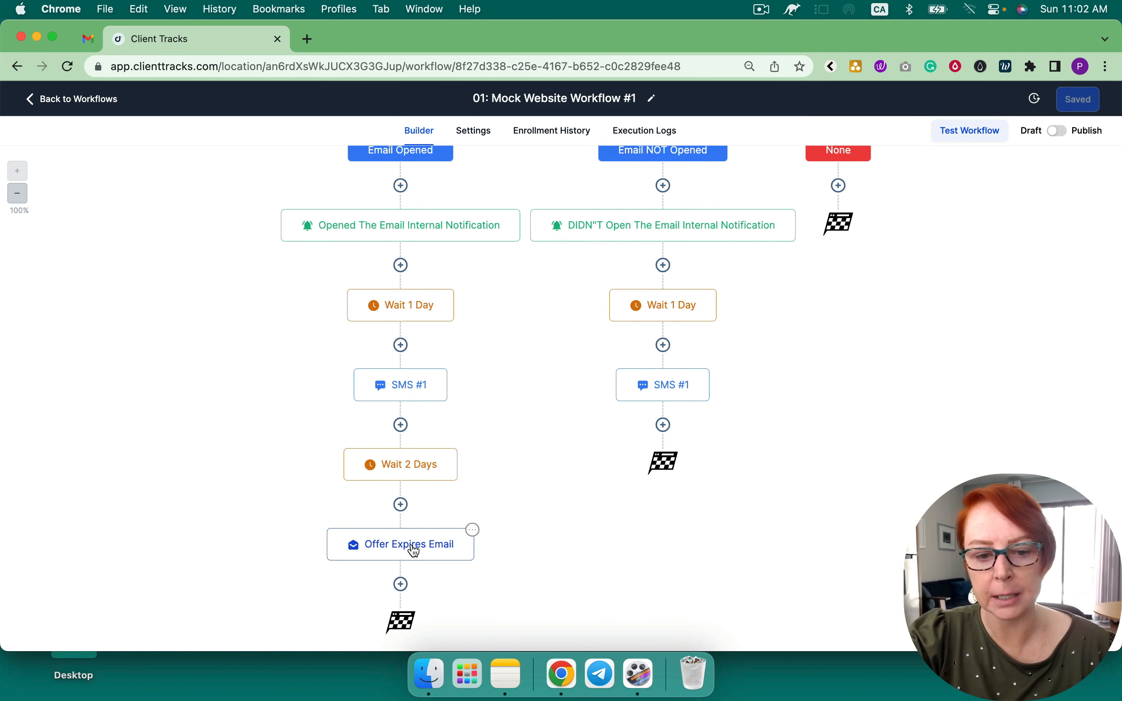
scroll(554, 433, up, 3)
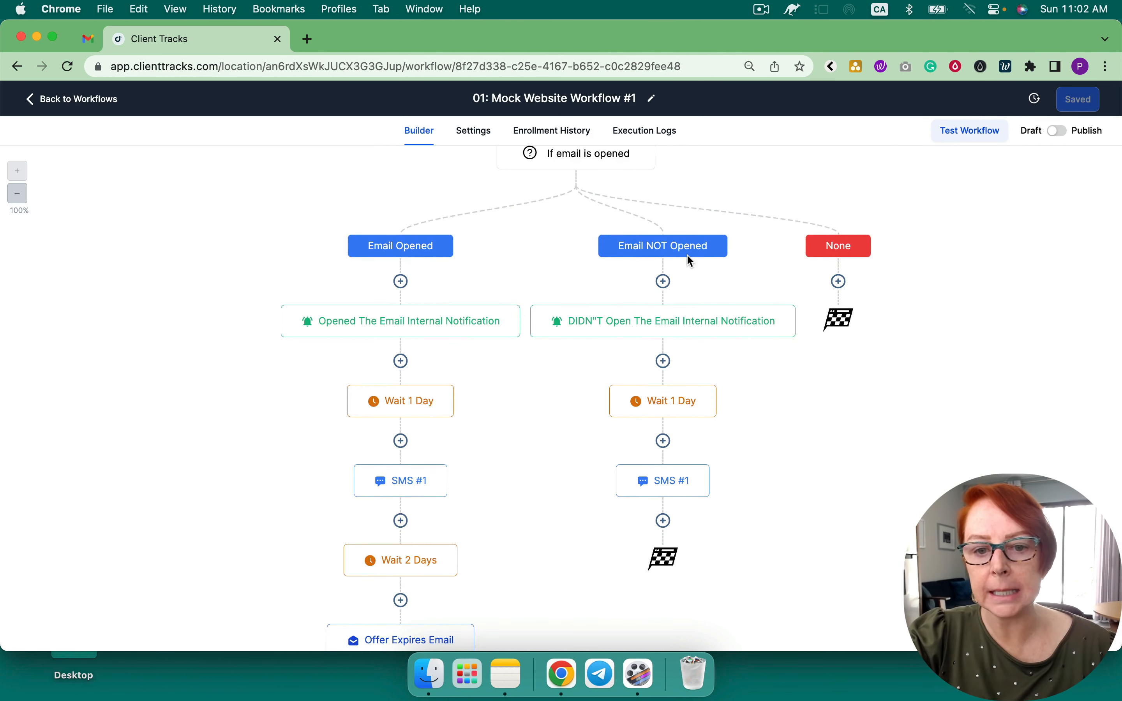
mouse_move(564, 338)
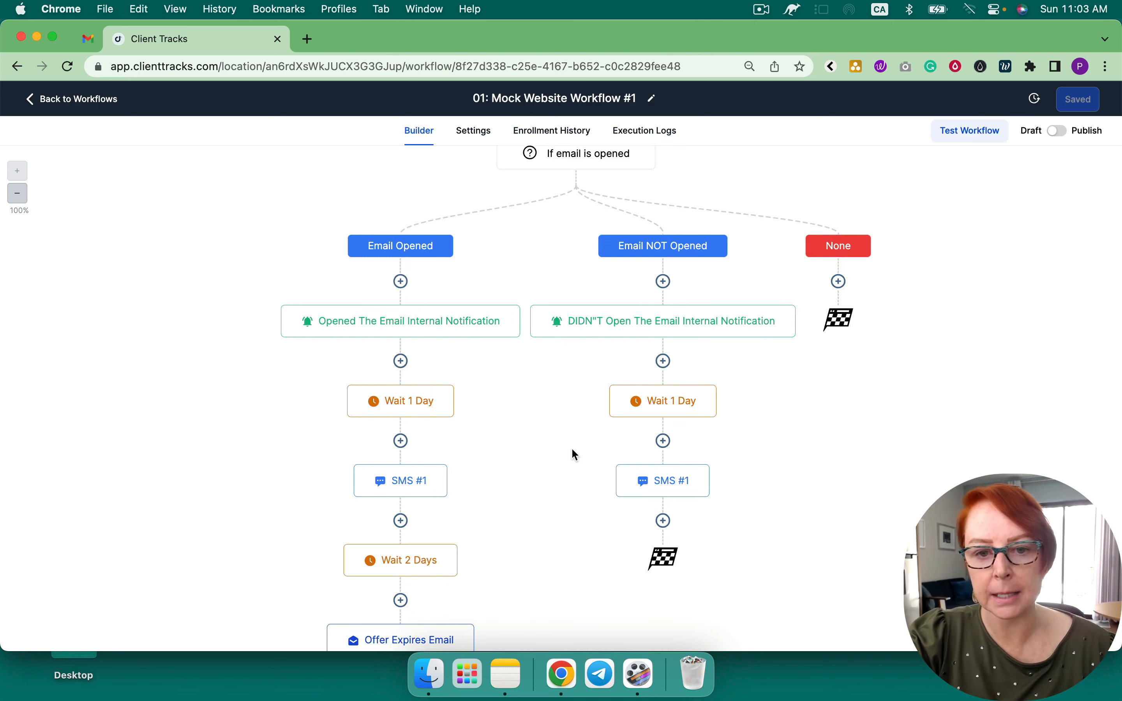
scroll(575, 455, up, 4)
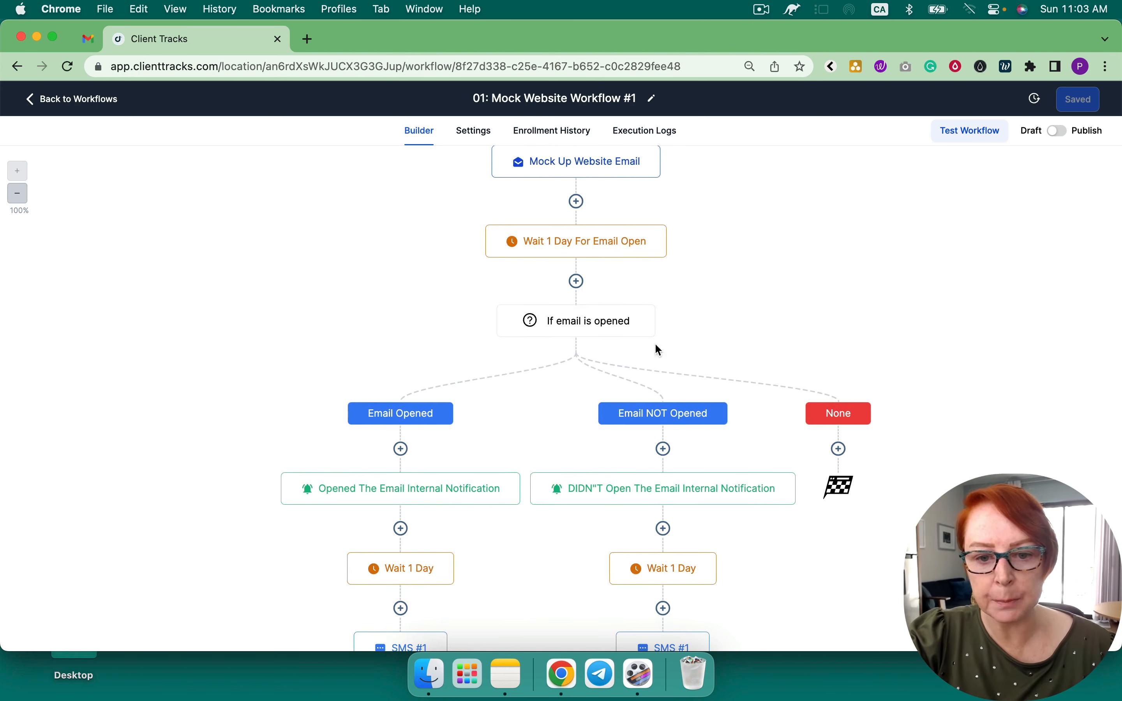
scroll(646, 369, down, 3)
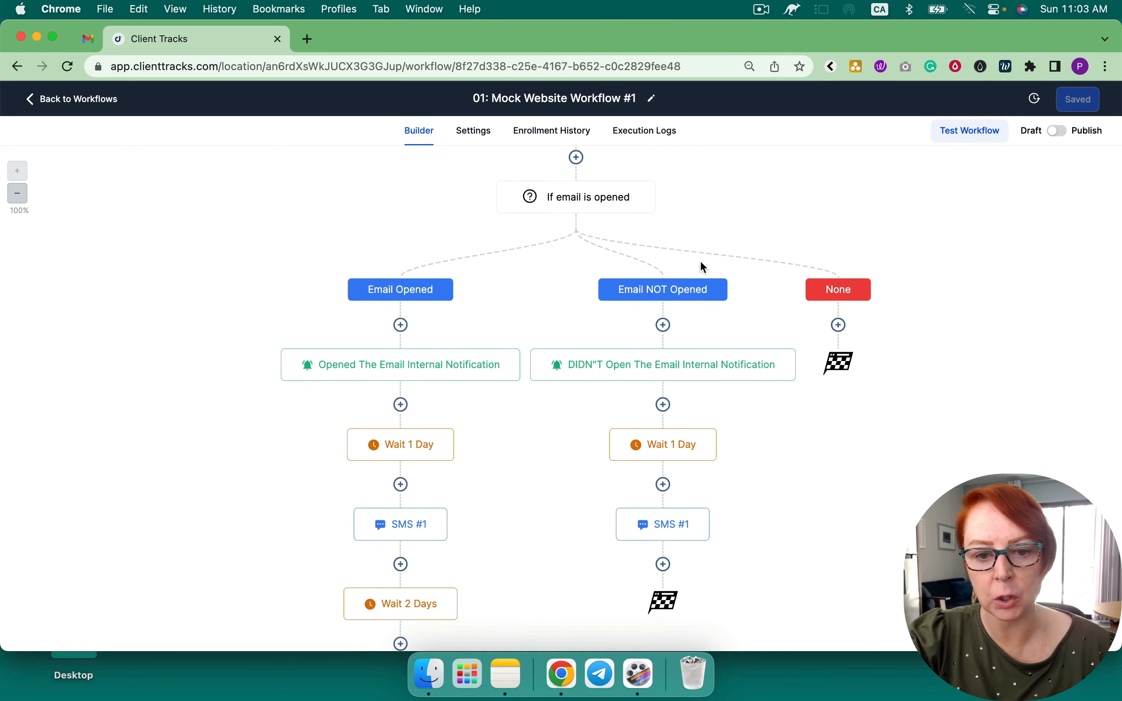
scroll(522, 449, up, 6)
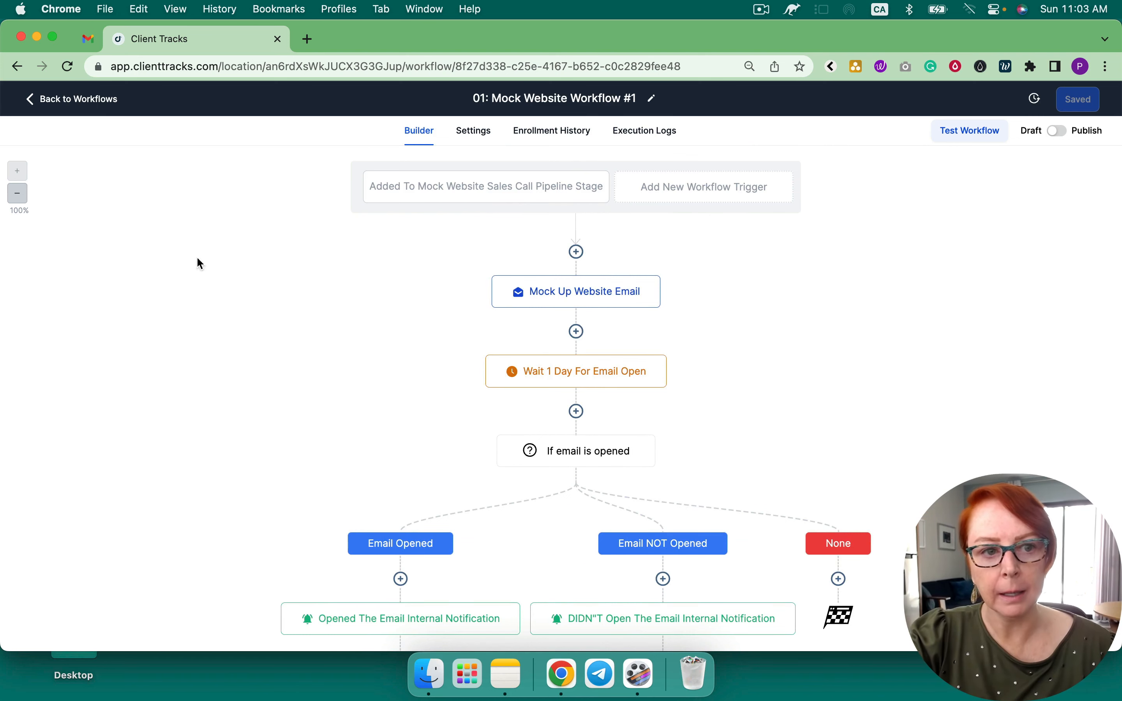
click(99, 101)
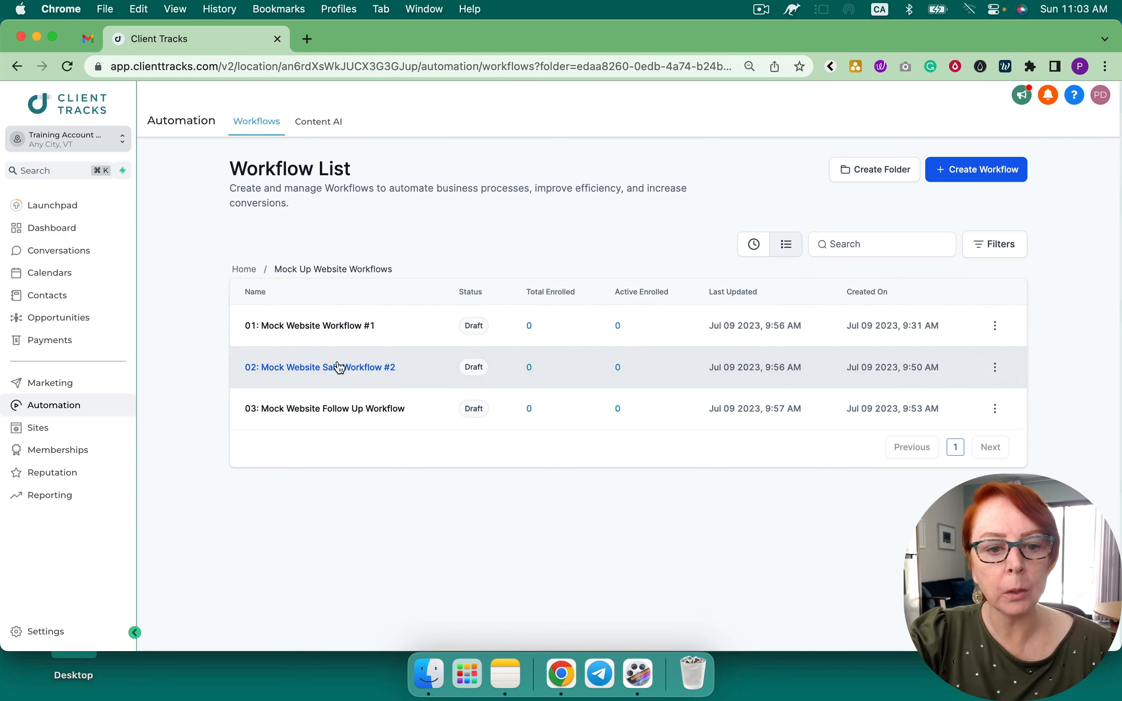
Inspect 02: Mock Website Sale Workflow #2's order form submission trigger, then return to the list
click(340, 367)
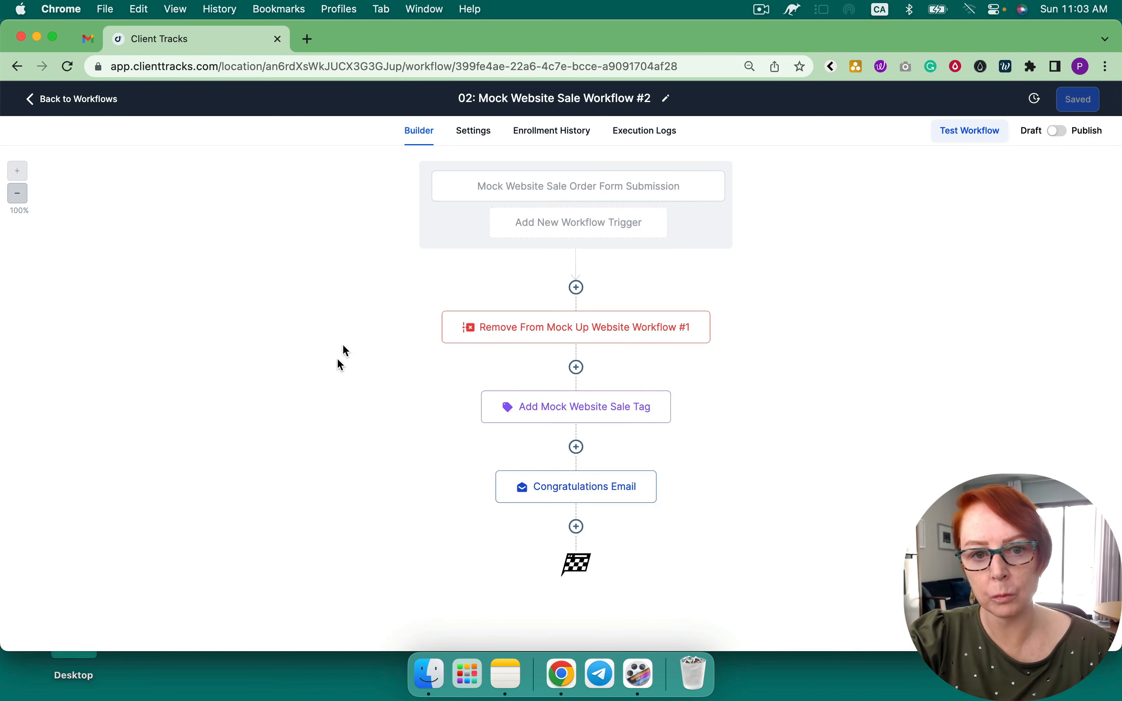
click(473, 190)
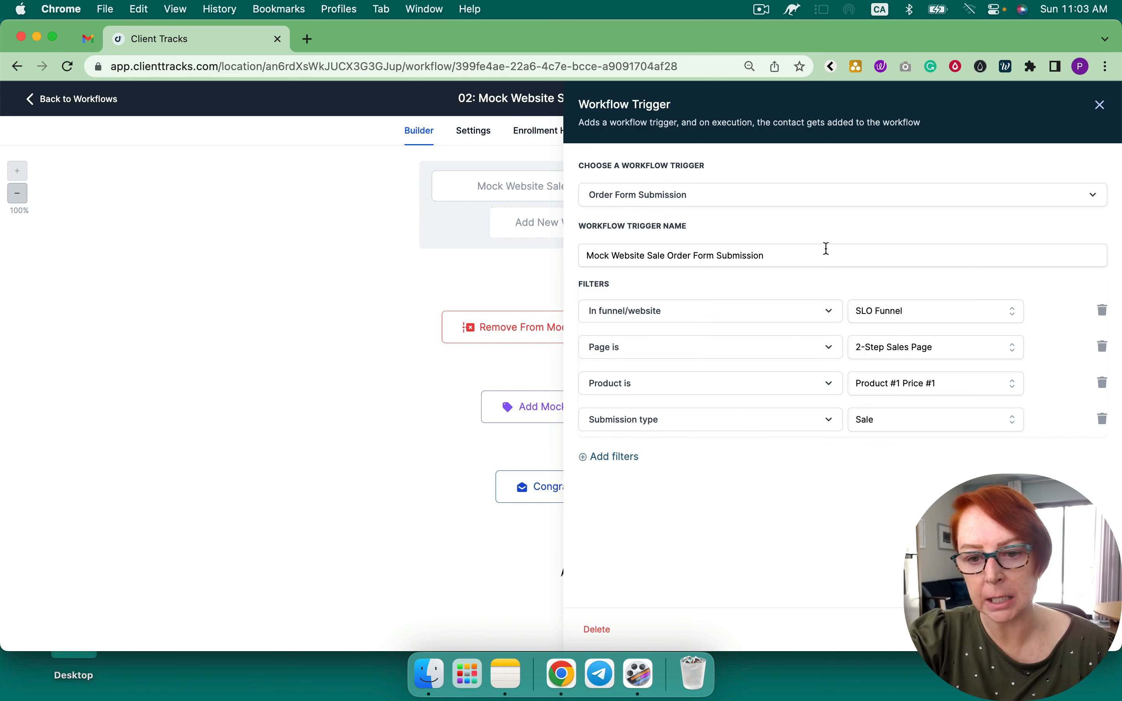
click(990, 629)
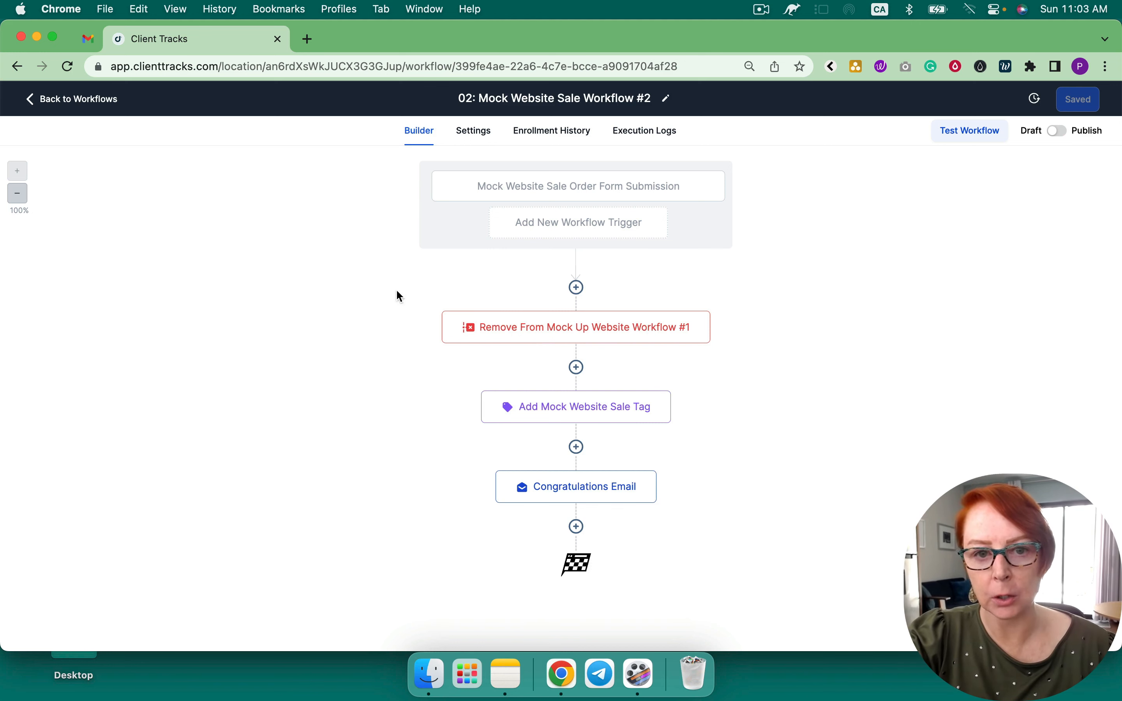
click(93, 100)
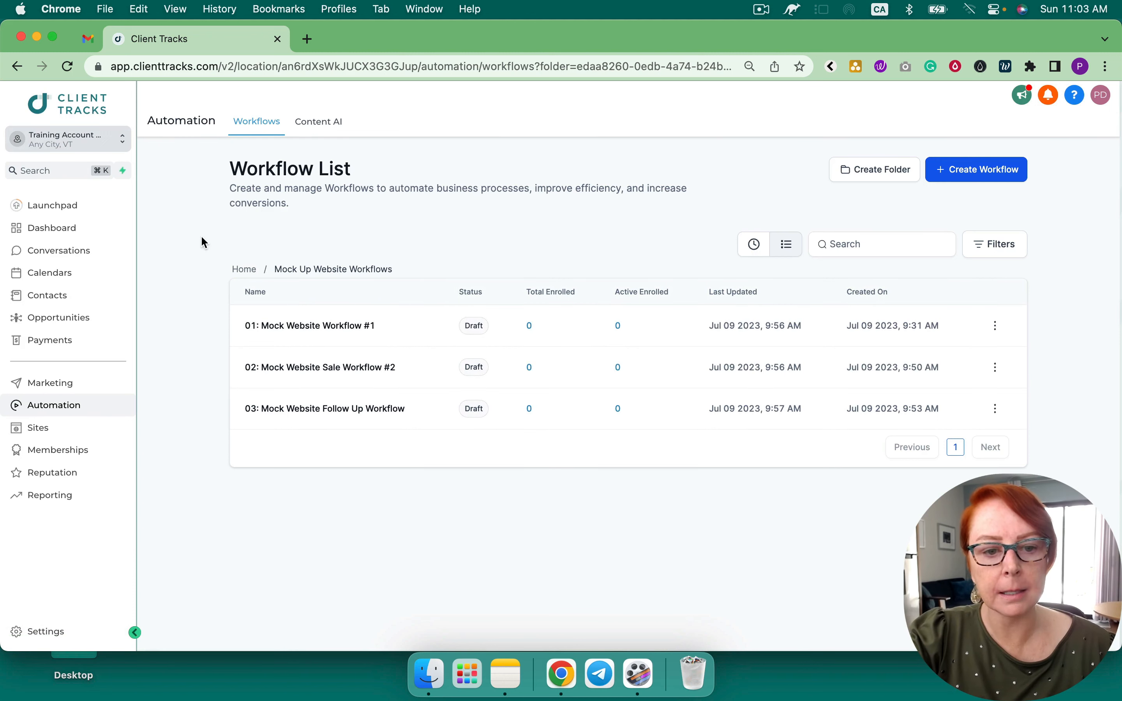
click(358, 409)
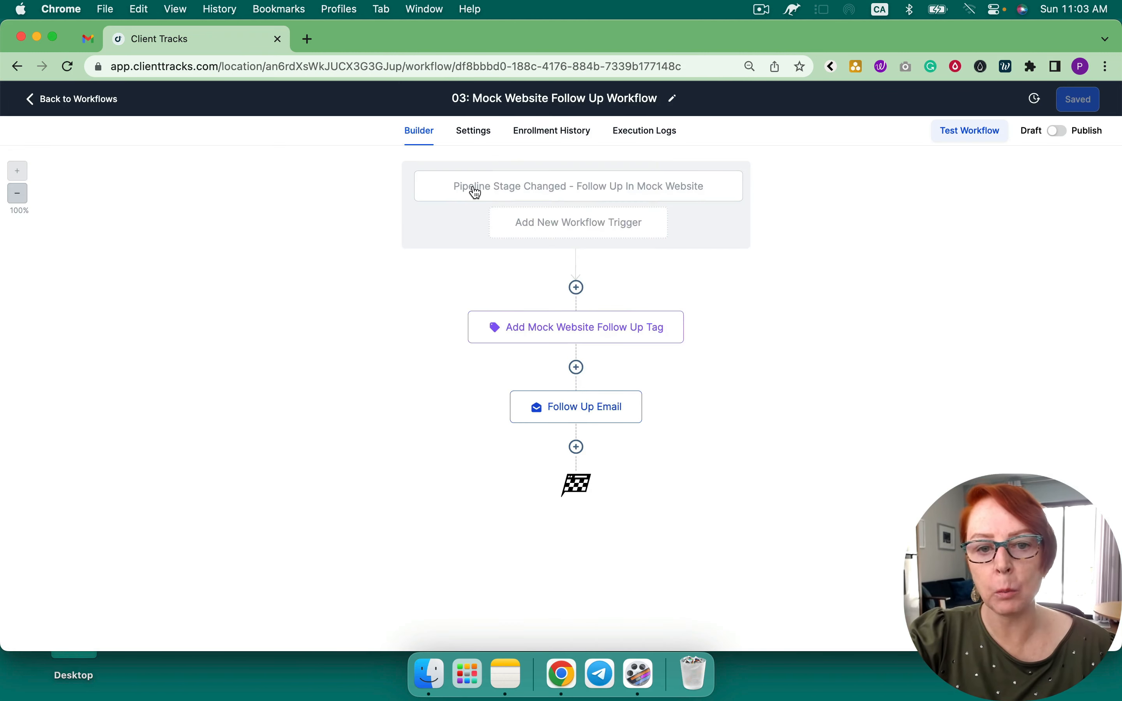
click(575, 190)
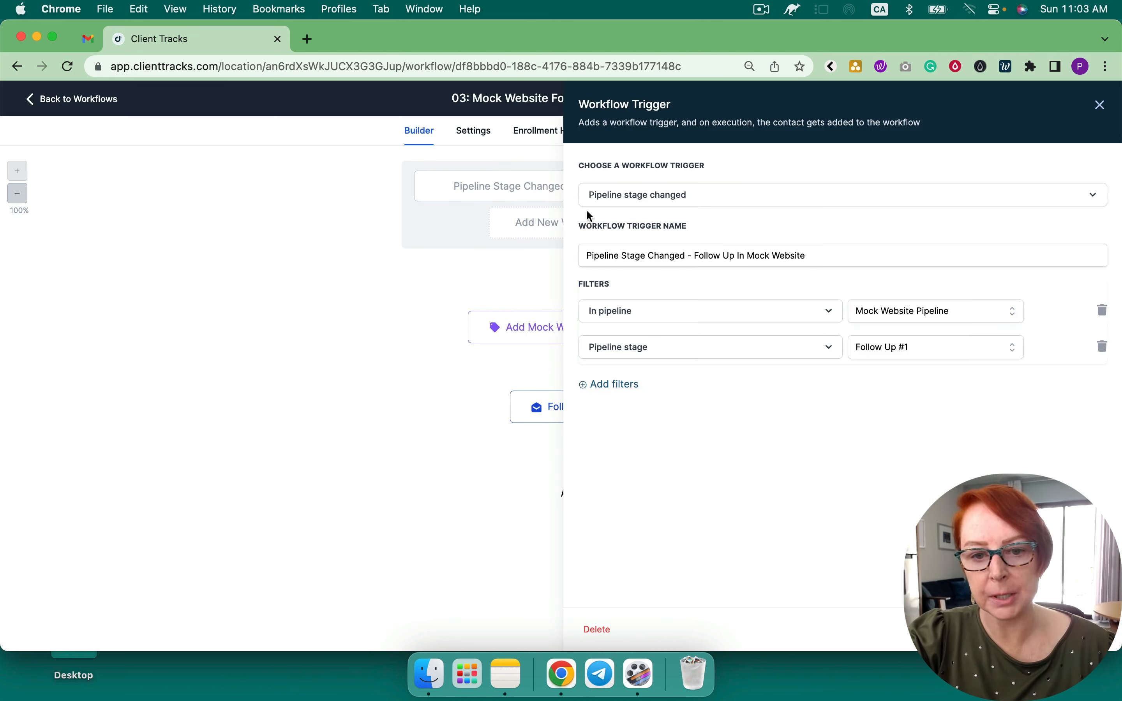
click(986, 629)
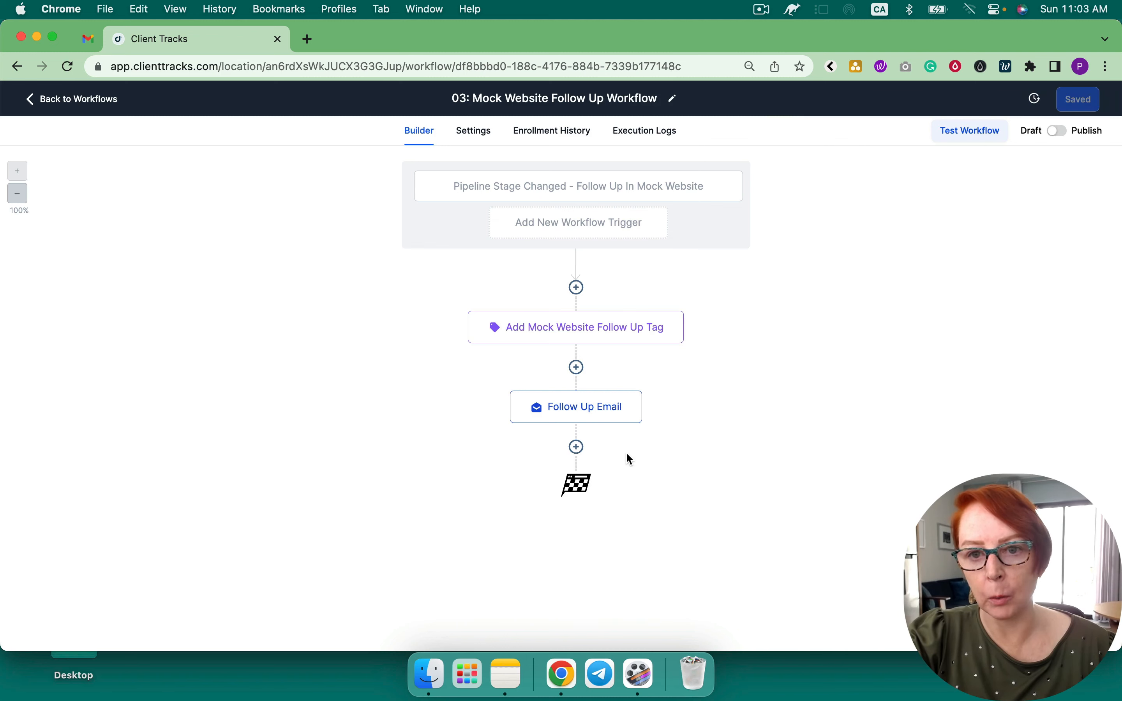
click(114, 102)
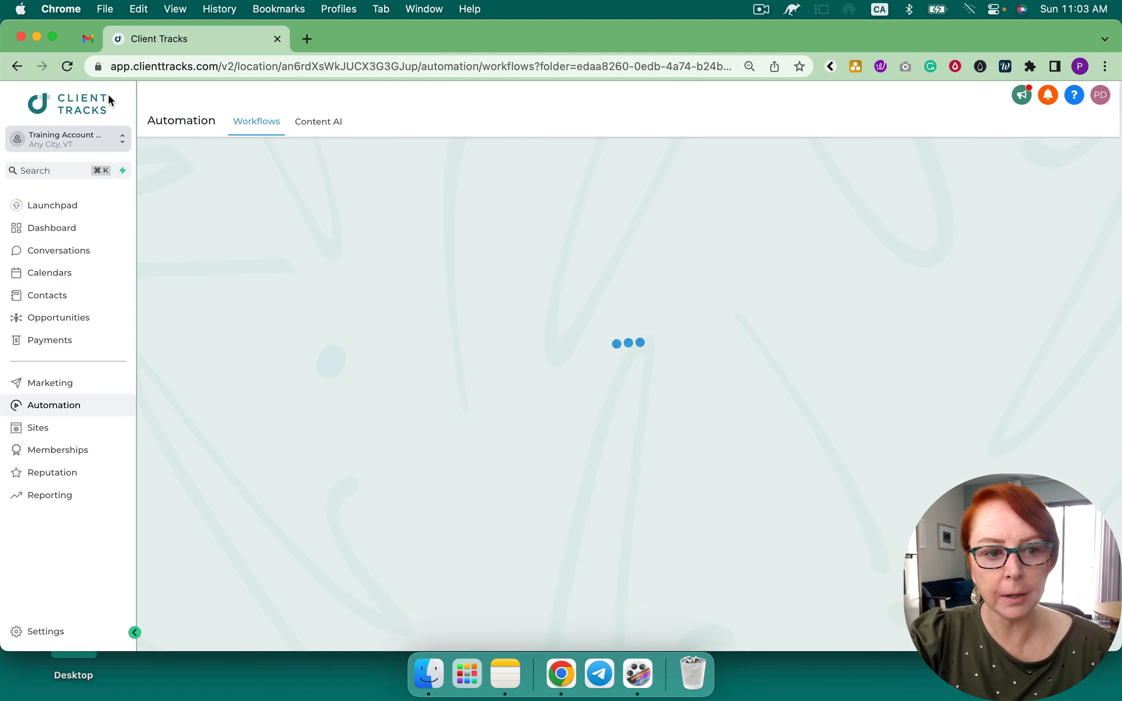
Open the contact's record from Contacts and expand its existing opportunities
click(61, 302)
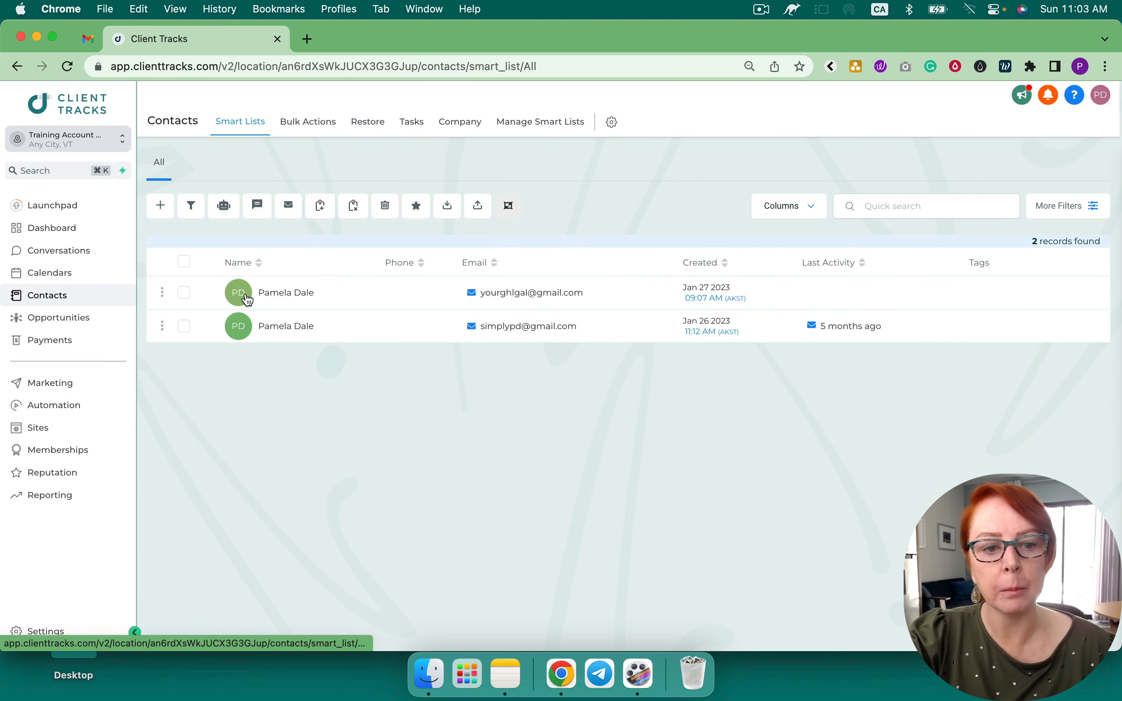
click(304, 297)
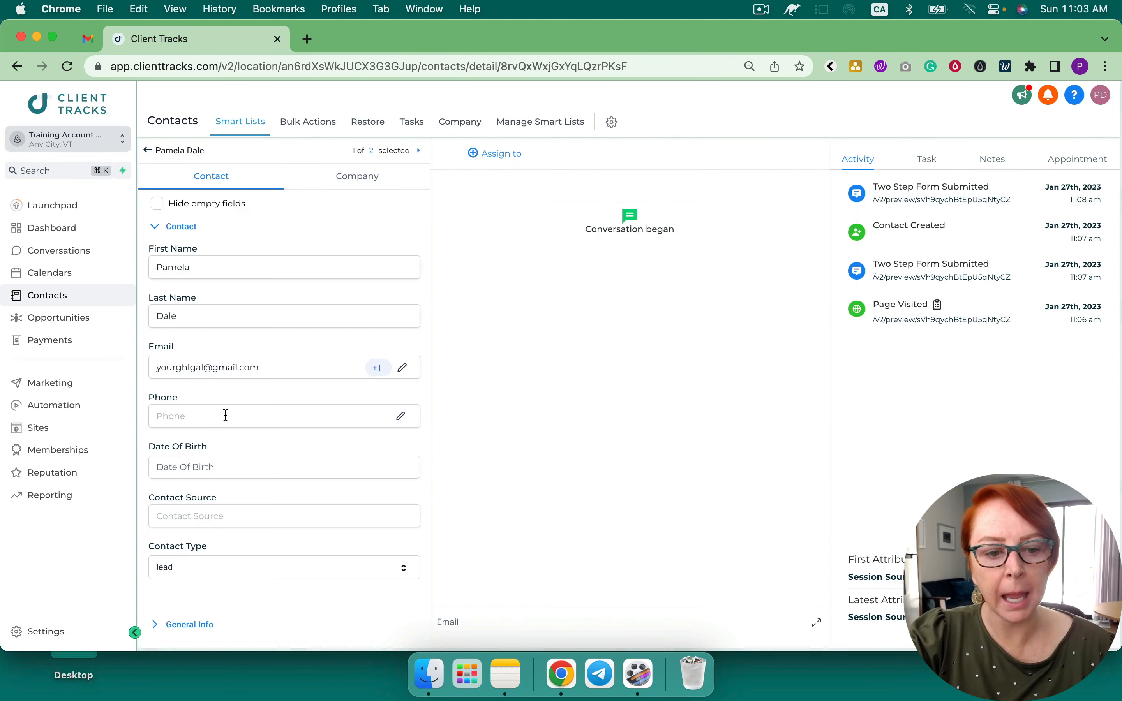
scroll(225, 413, down, 5)
scroll(224, 414, down, 6)
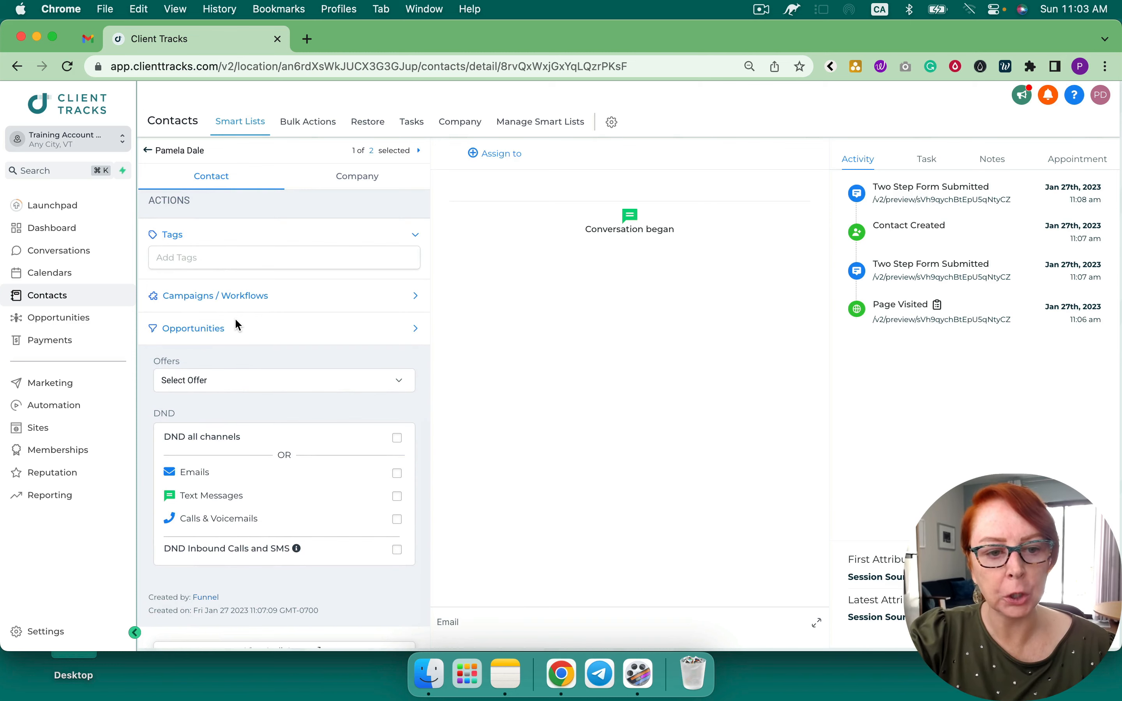
click(197, 331)
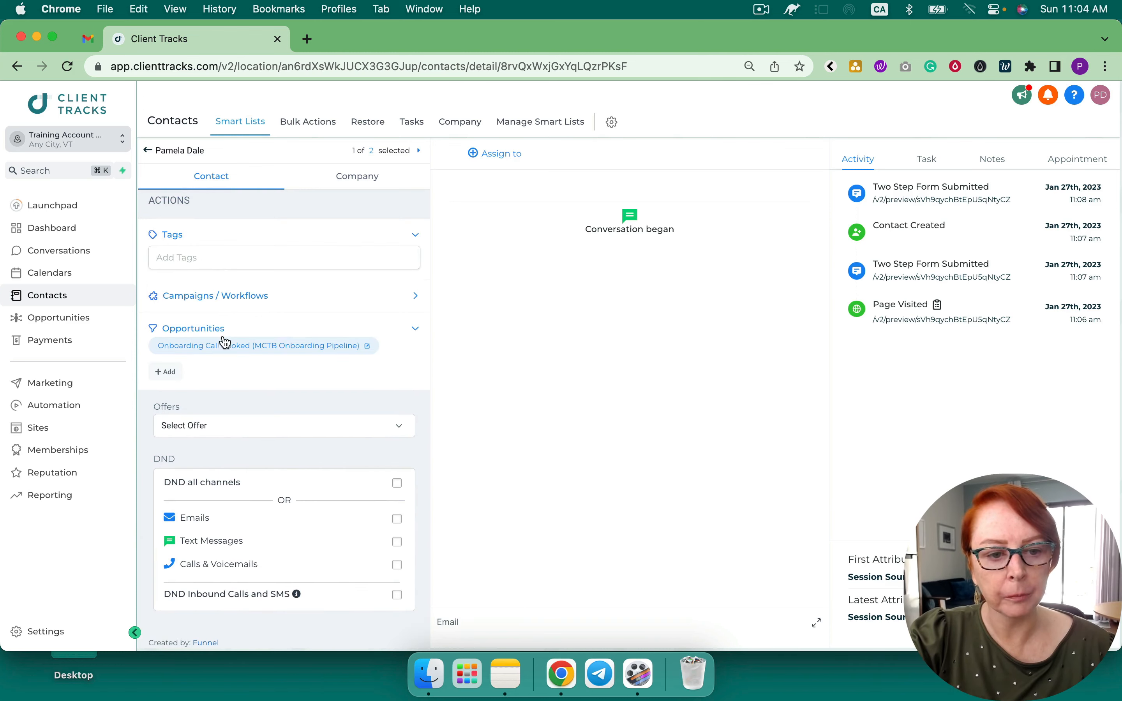
Add an opportunity in the Mock Website Pipeline at stage Follow Up #1
click(172, 371)
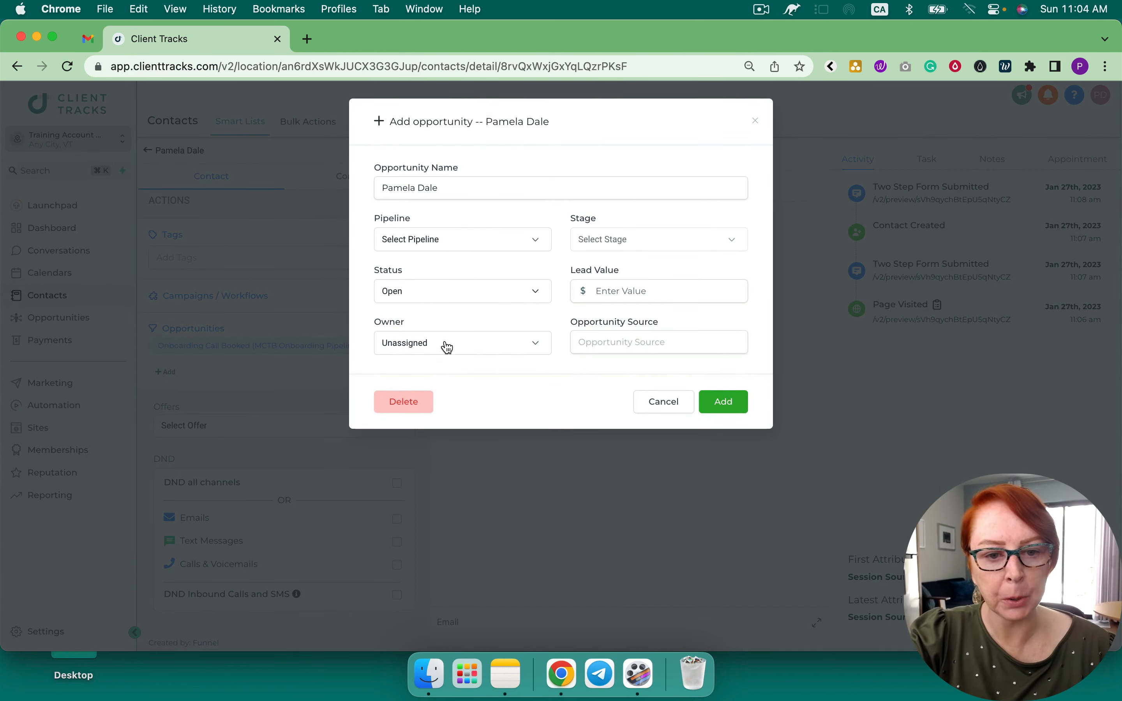
click(447, 347)
click(442, 239)
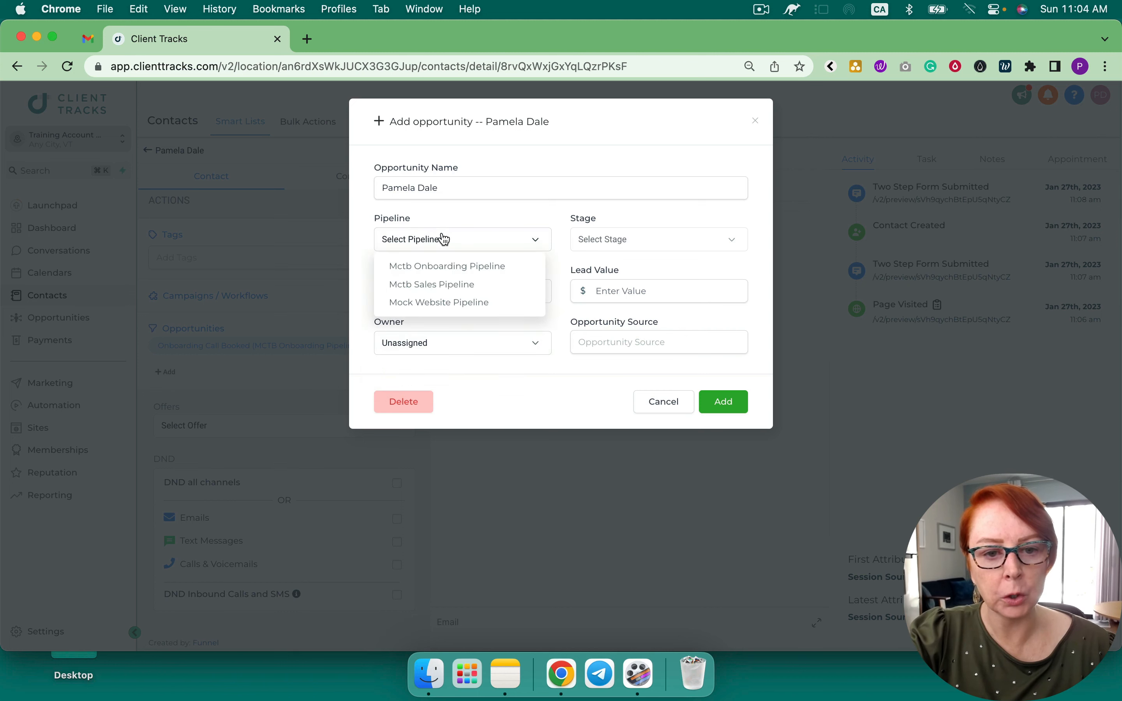
click(444, 304)
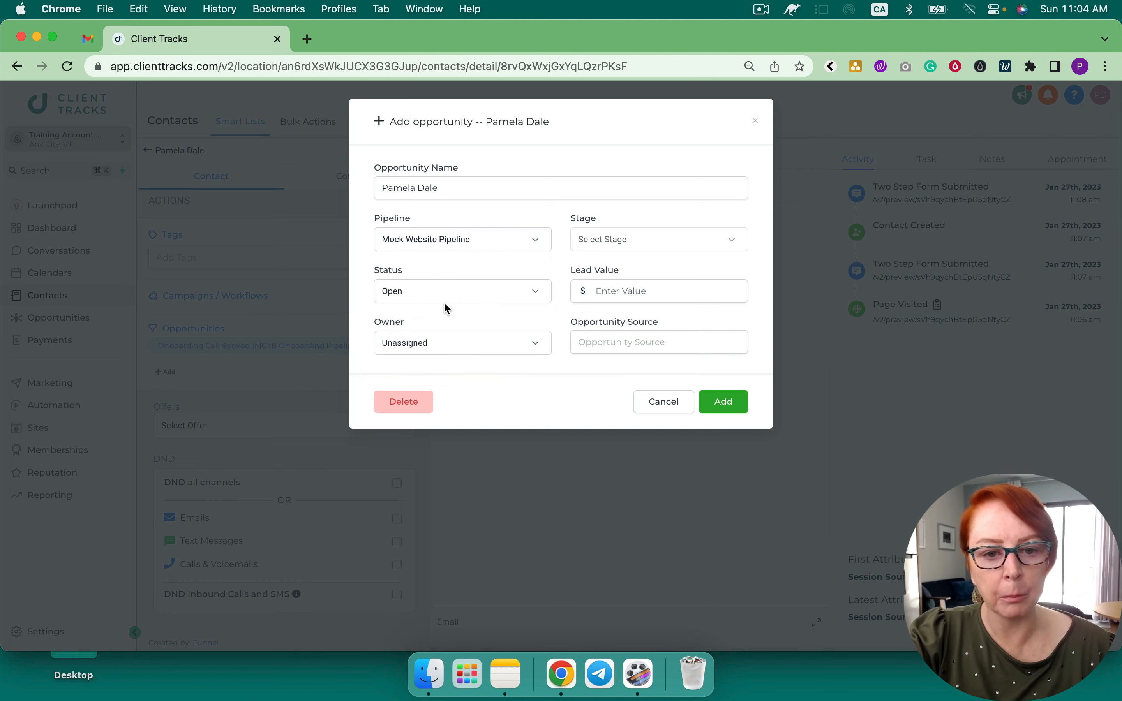
click(613, 241)
click(639, 284)
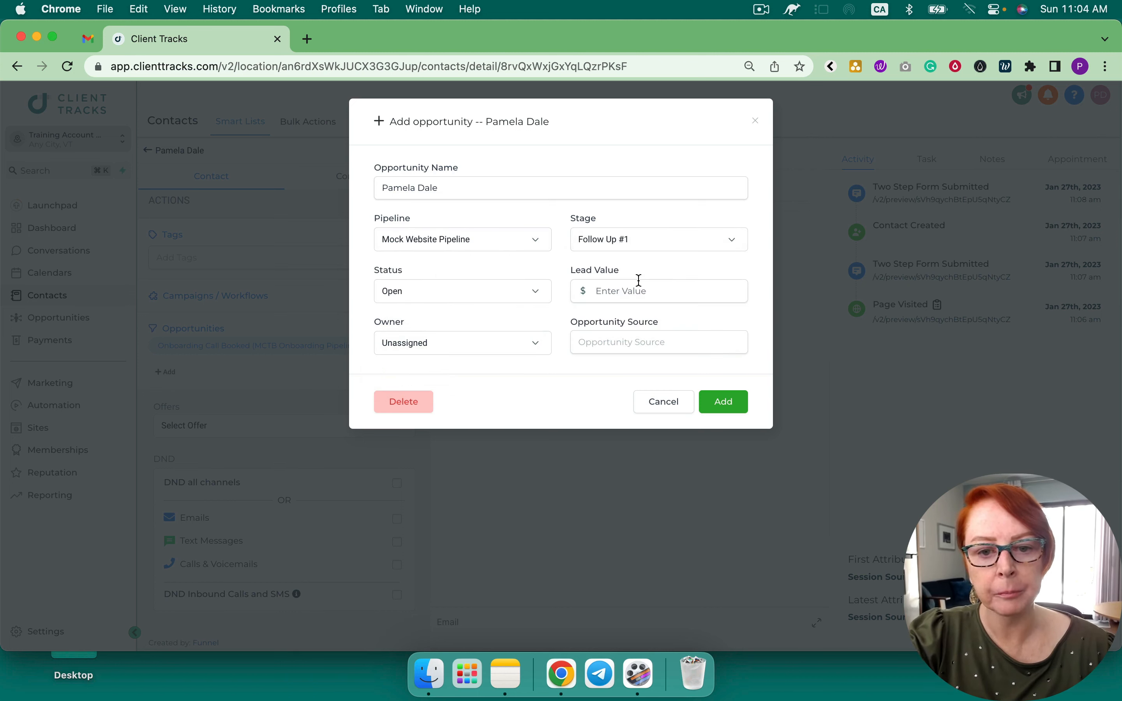
click(629, 289)
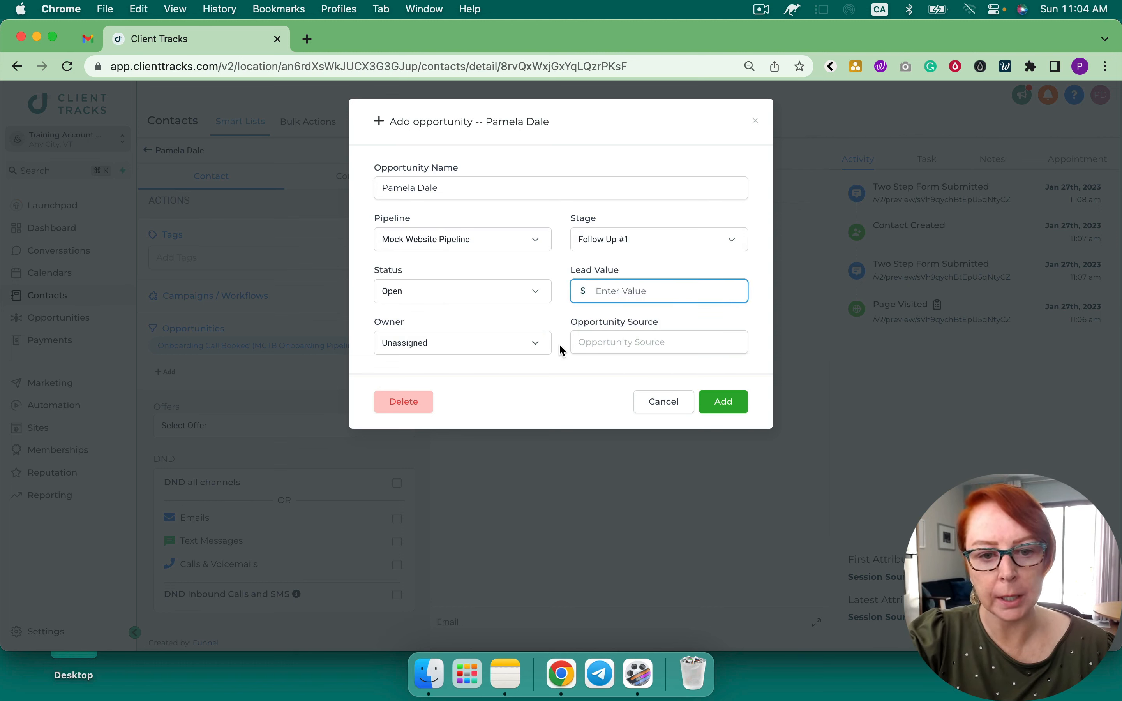
click(716, 402)
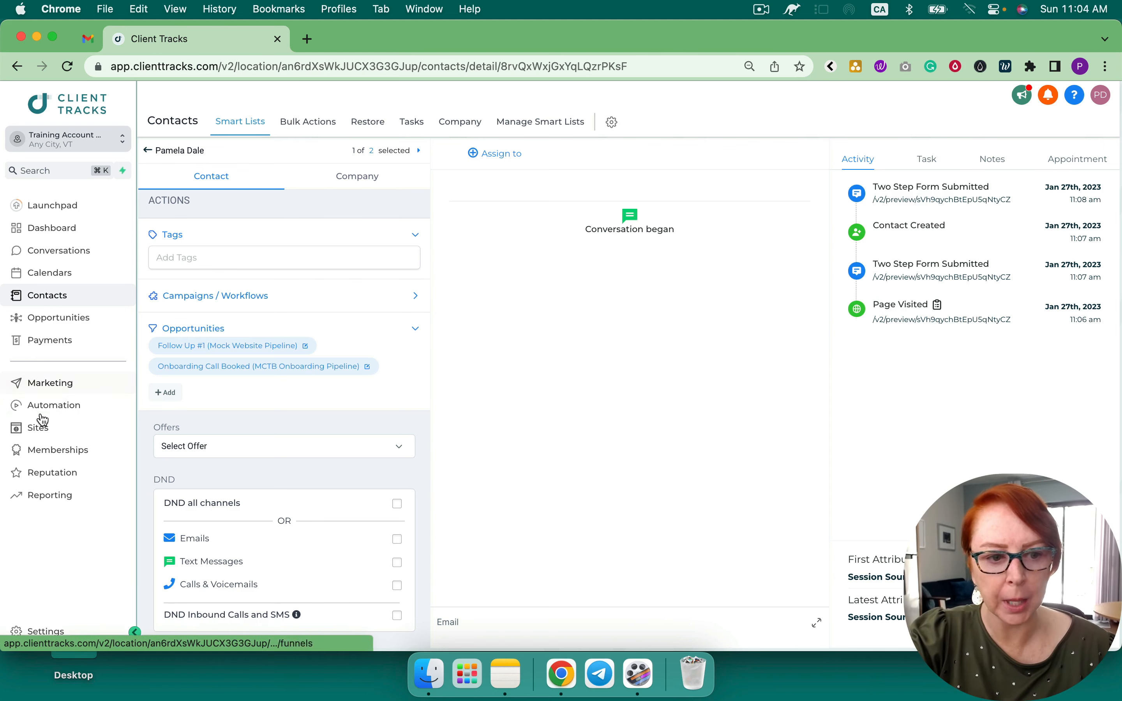
Reopen 01: Mock Website Workflow #1 from the Mock Up Website Workflows folder, then go back to the list
click(65, 413)
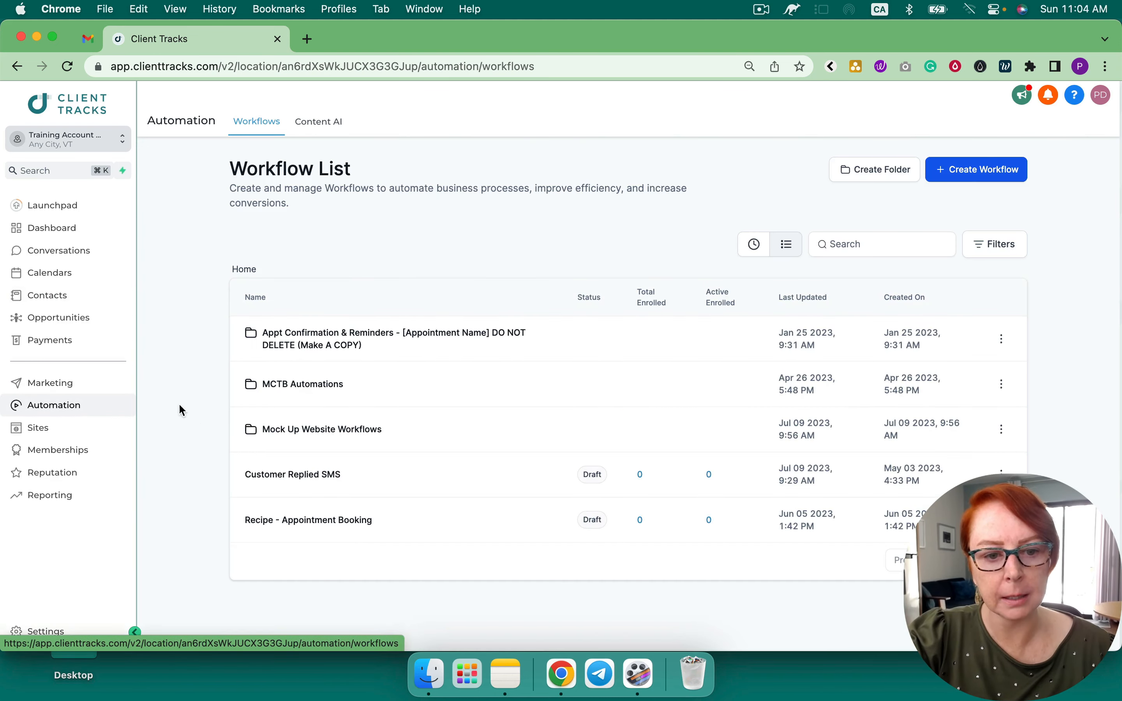
click(316, 426)
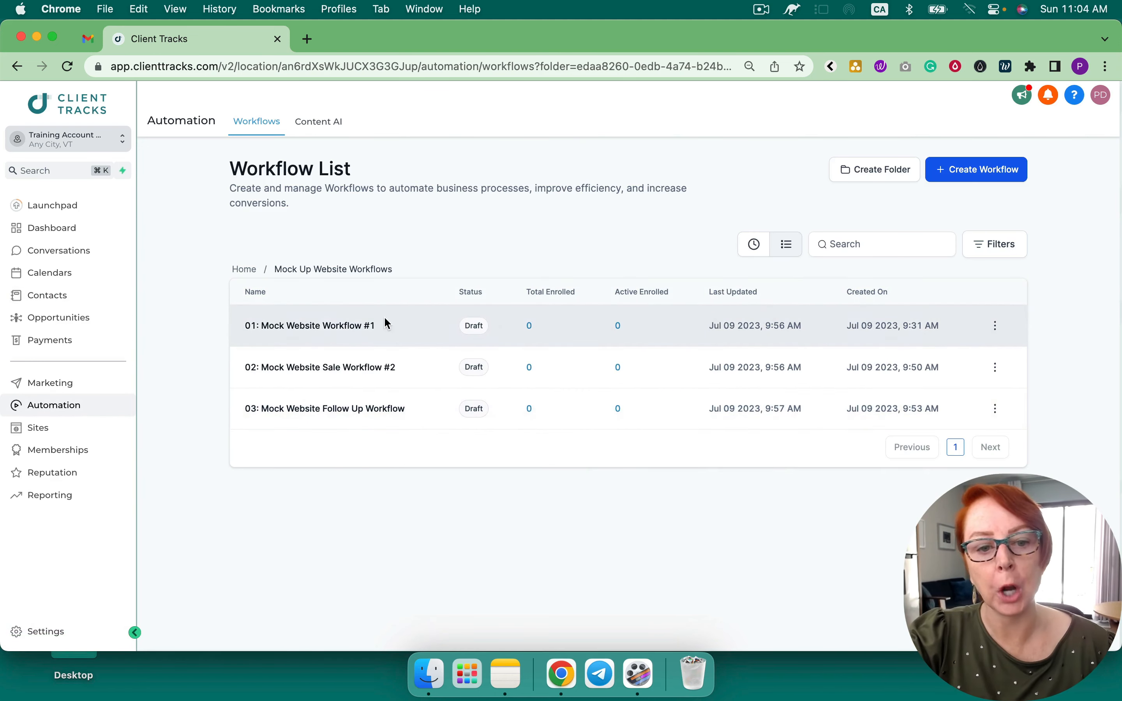
click(384, 321)
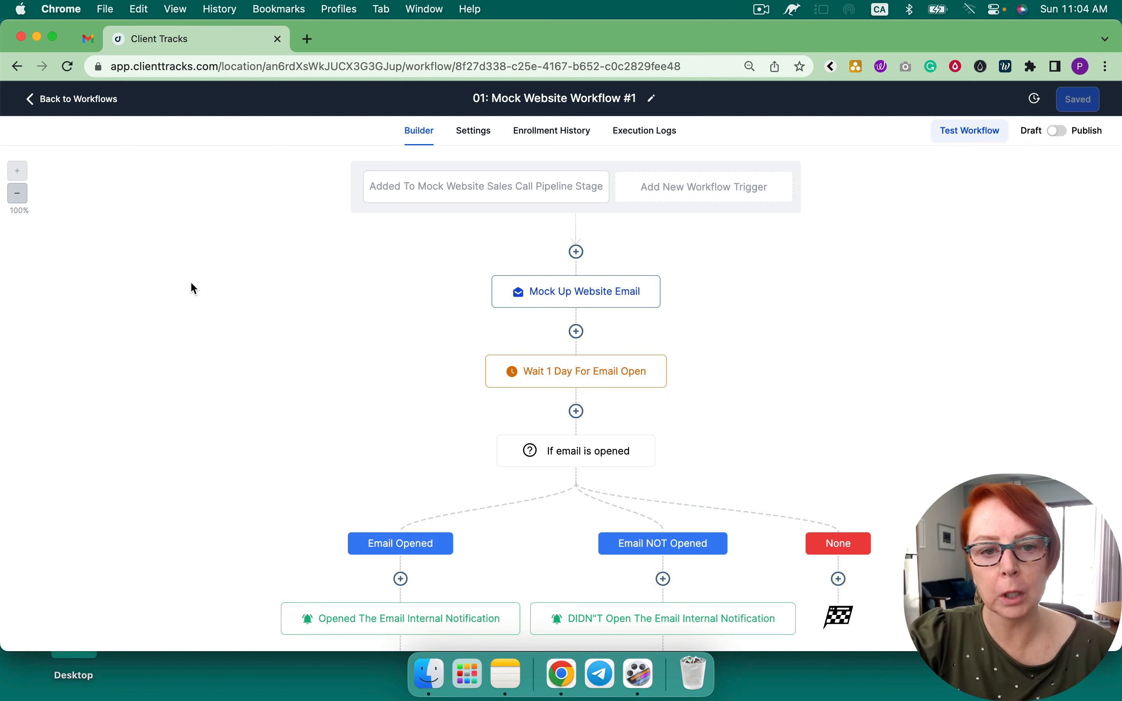
click(95, 100)
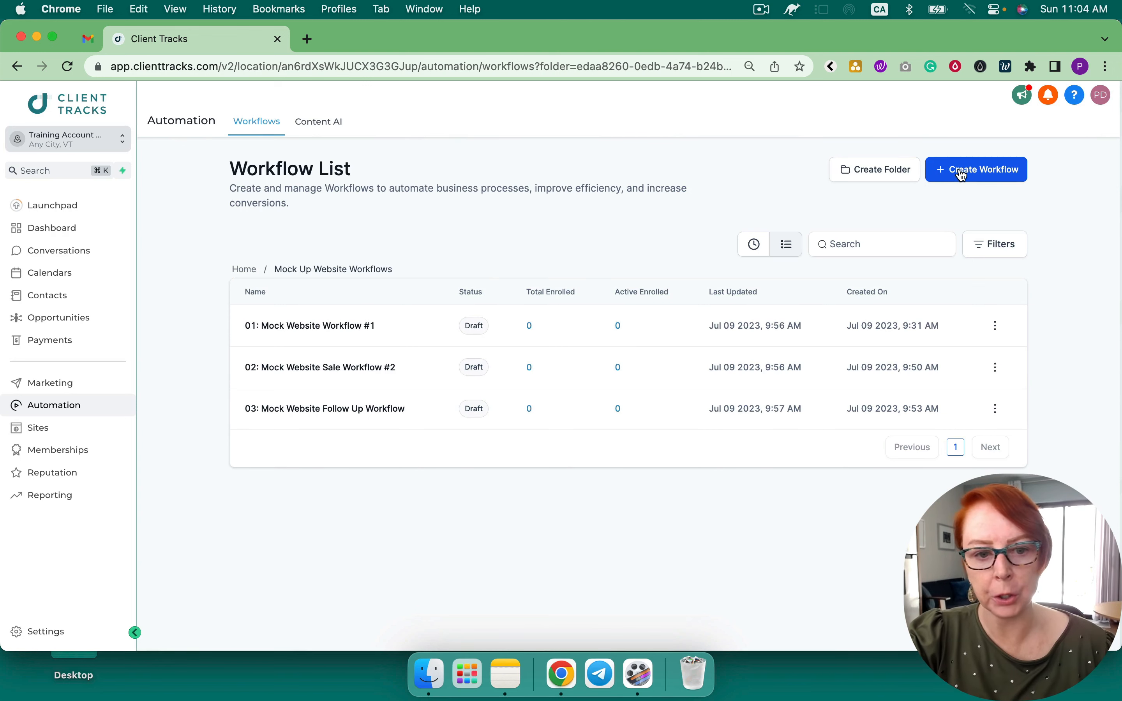
Create a new blank workflow from scratch and return to the workflows list
click(961, 174)
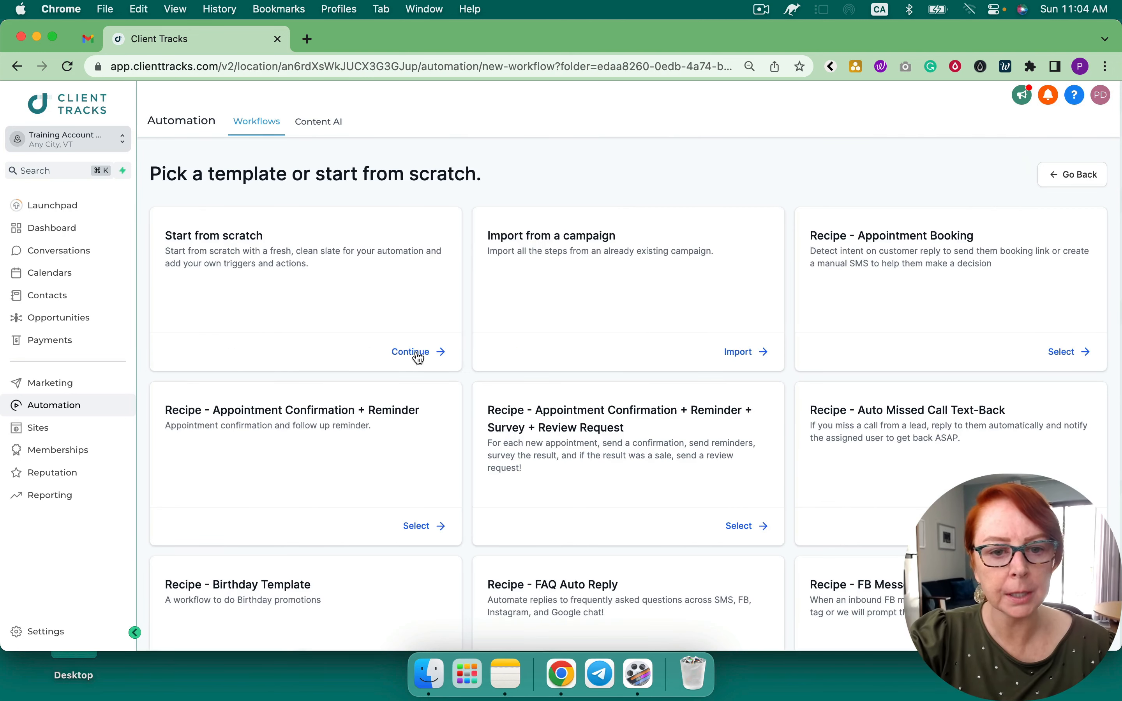
click(413, 358)
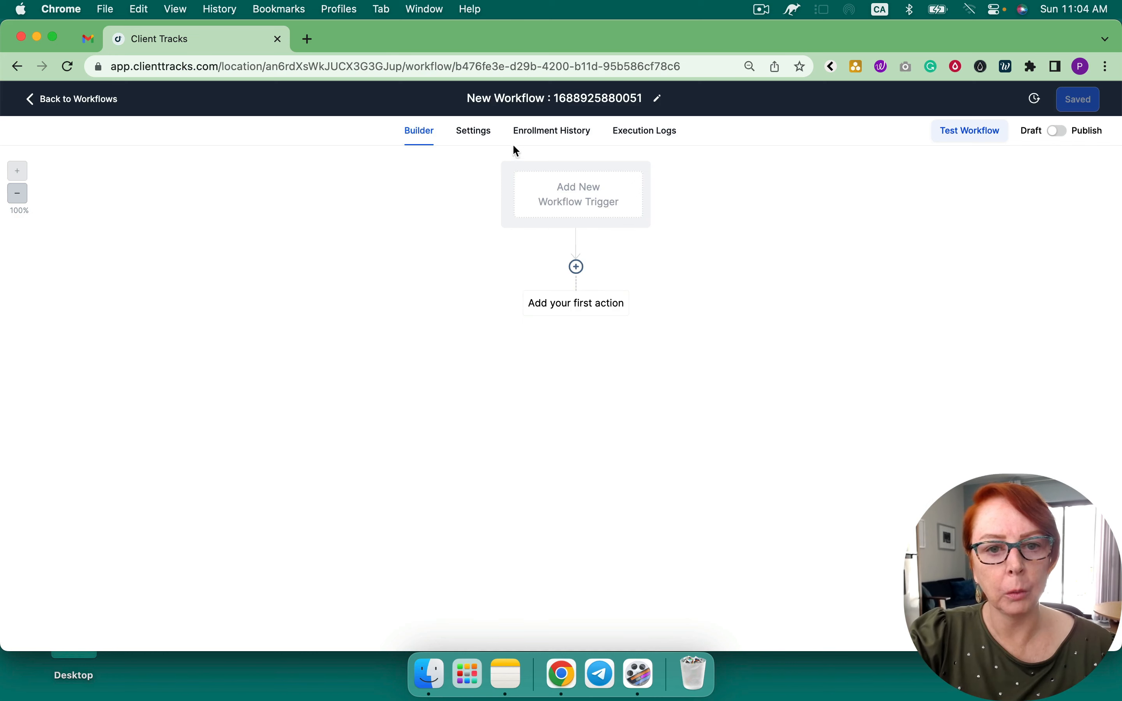
click(524, 100)
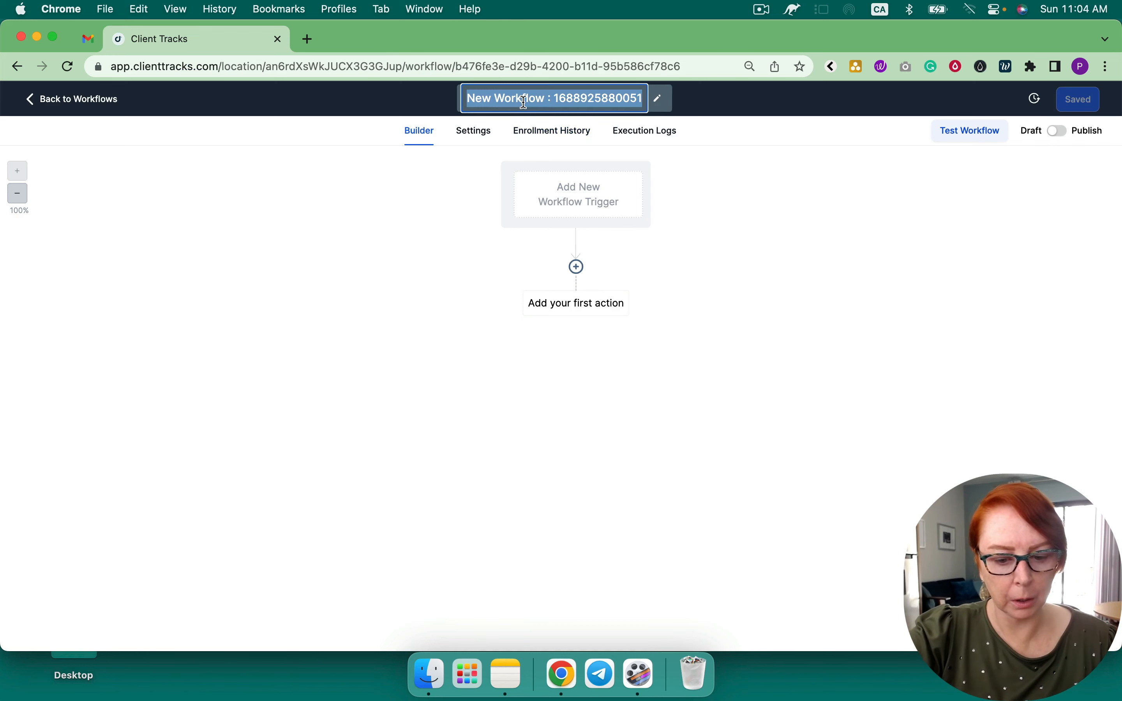
click(739, 266)
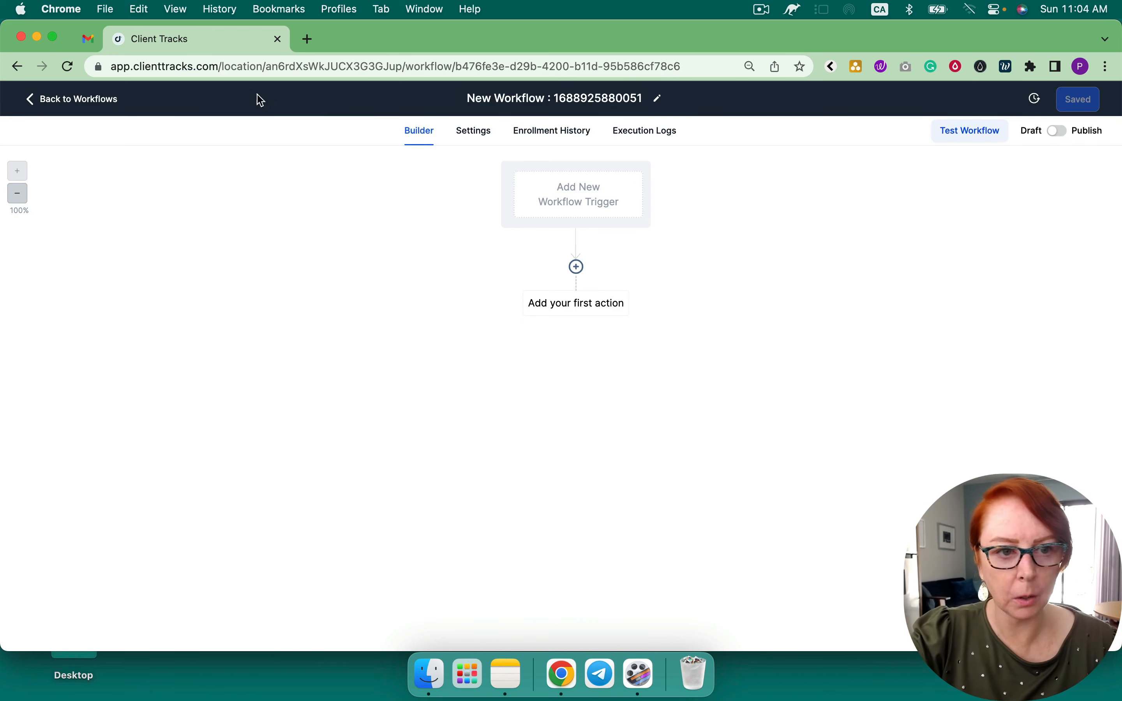
click(92, 108)
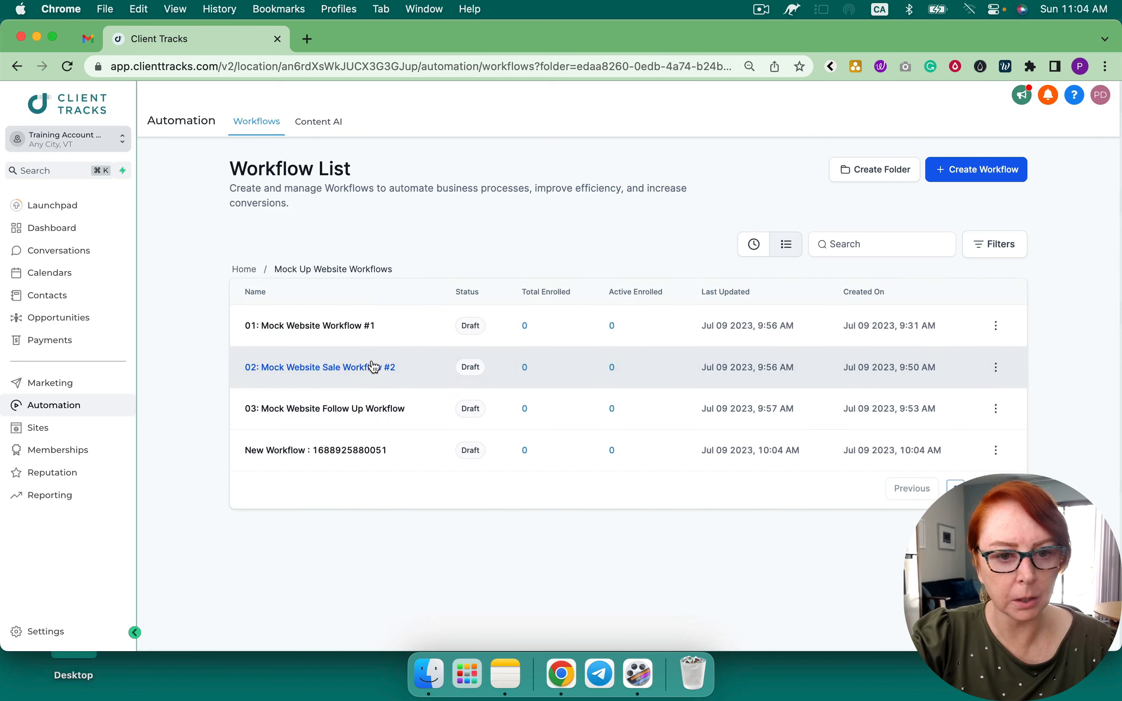
Title the new workflow 01a: Mock Website Workflow #1 using workflow #1's copied name
click(354, 334)
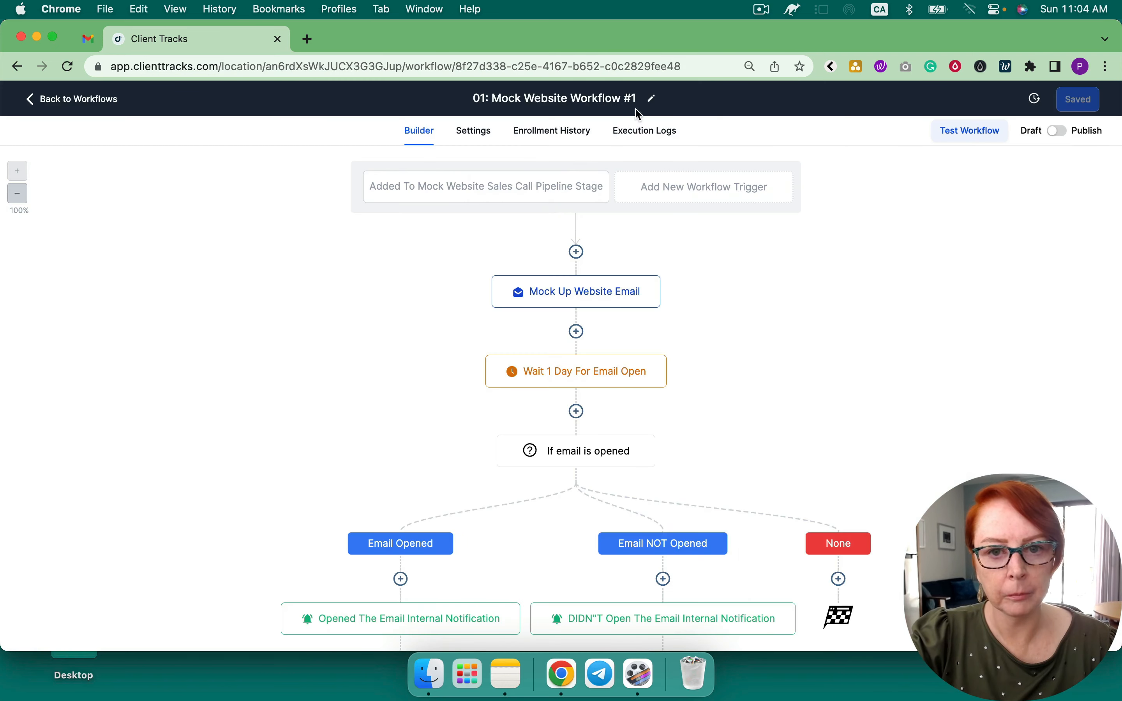
triple_click(534, 98)
key(super+c)
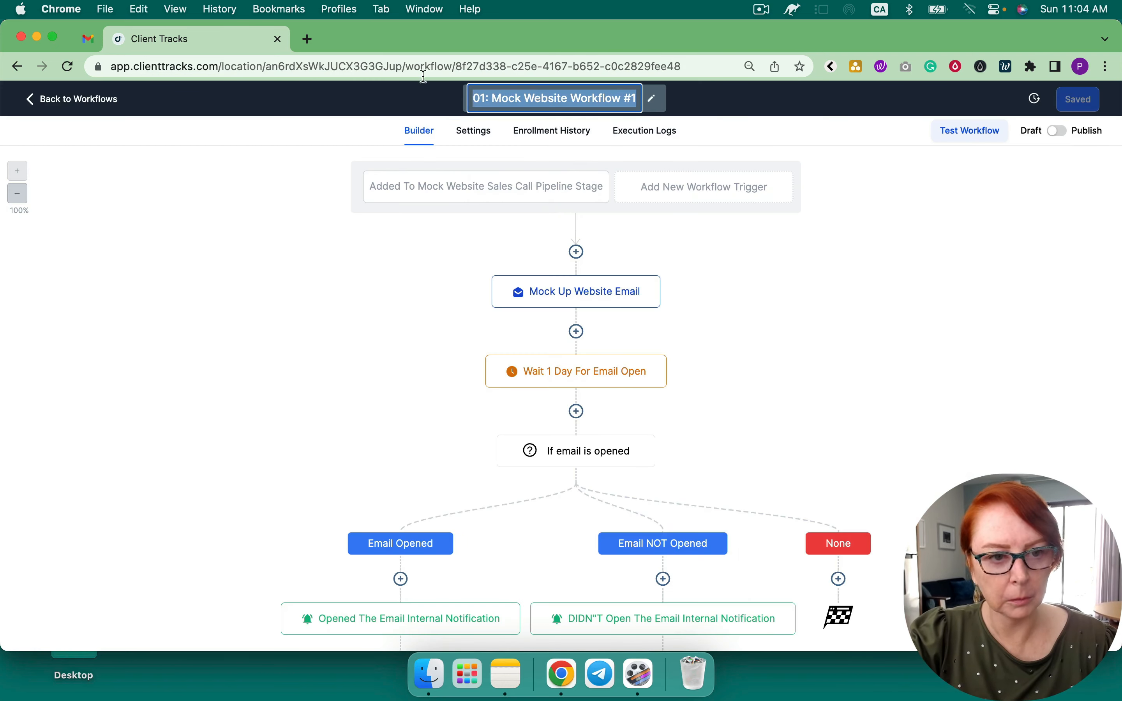
click(115, 103)
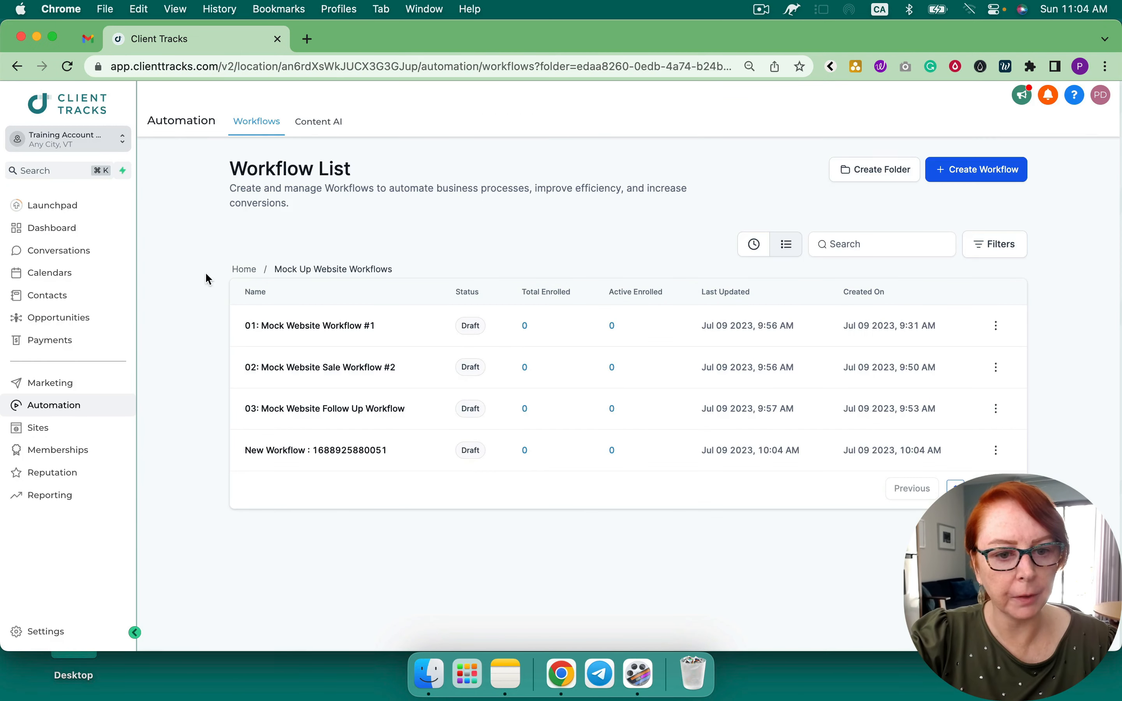
click(292, 455)
triple_click(563, 98)
key(super+v)
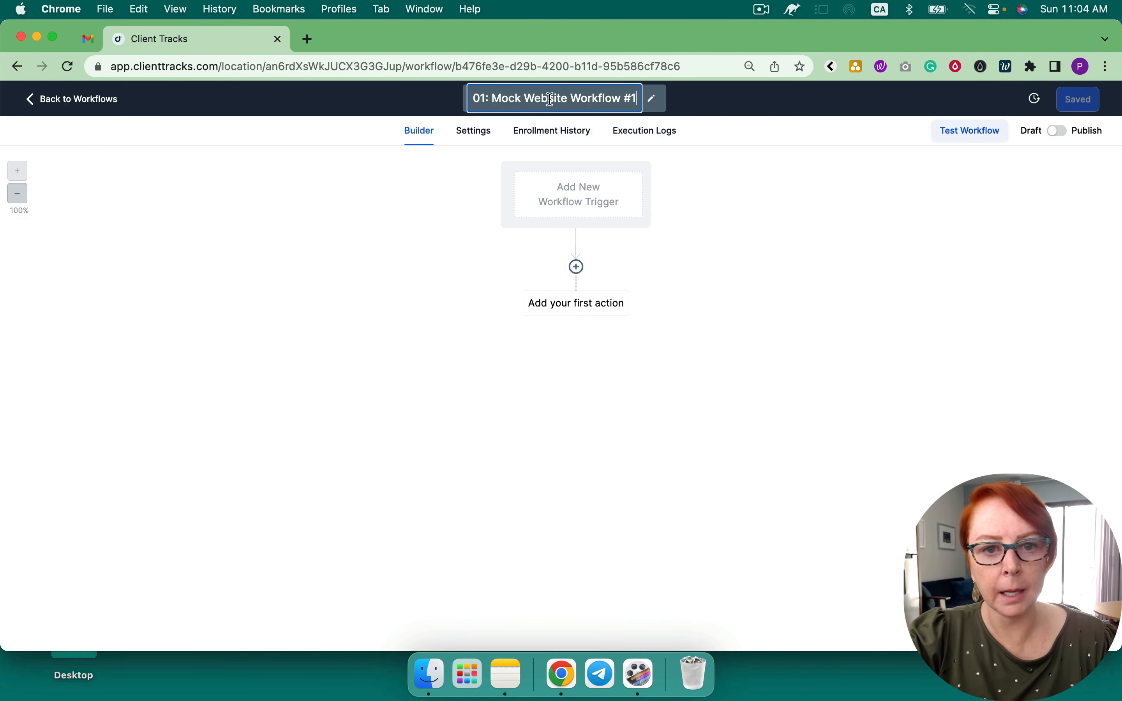
click(484, 97)
text(a)
click(583, 194)
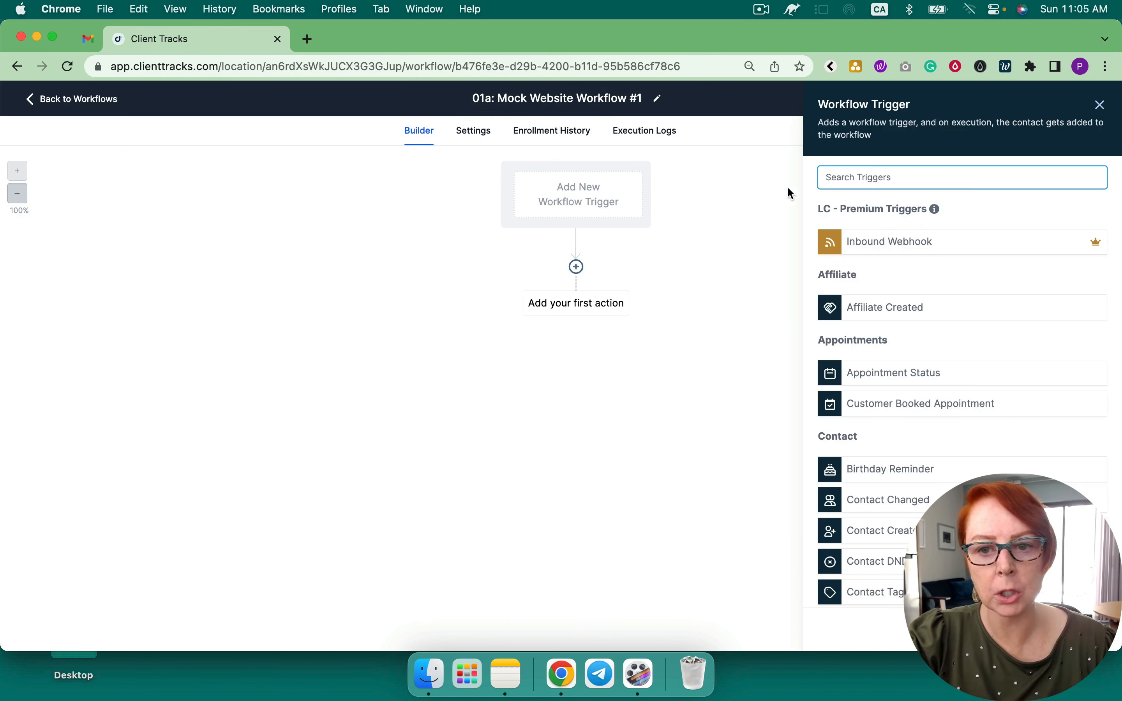
Save a Trigger Link Clicked trigger filtered to Mock Website - Lead #1, named Trigger Link Clicked Mock Website - Lead #1
text(tr)
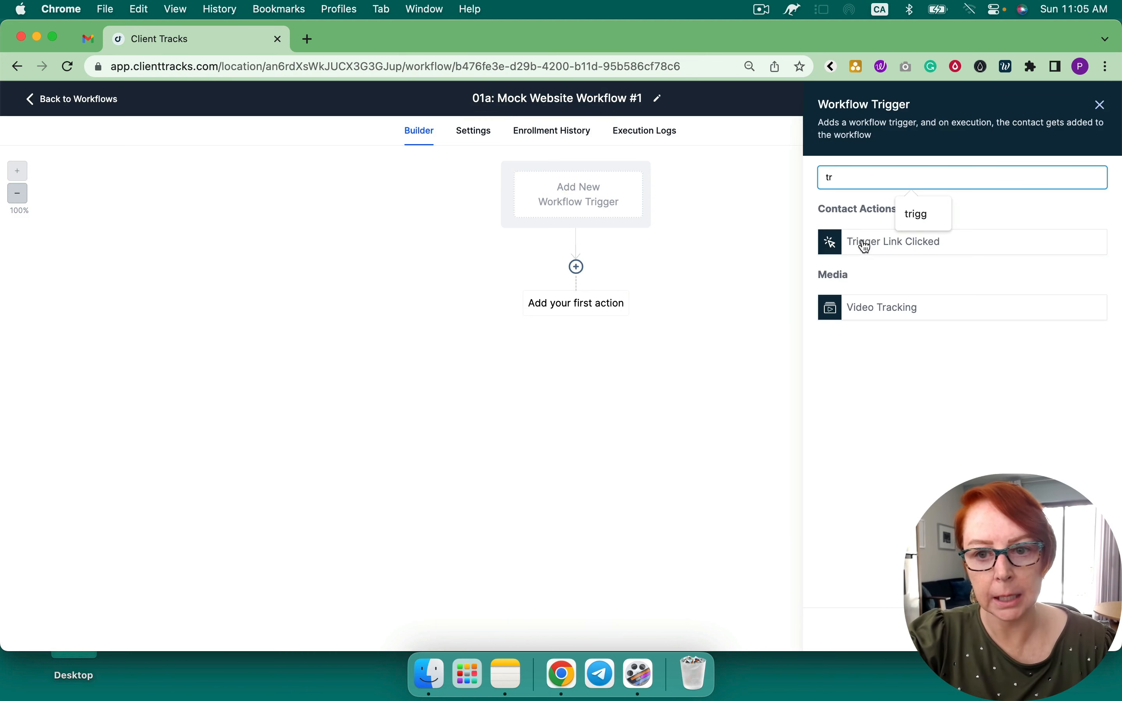
click(866, 246)
click(634, 299)
click(605, 312)
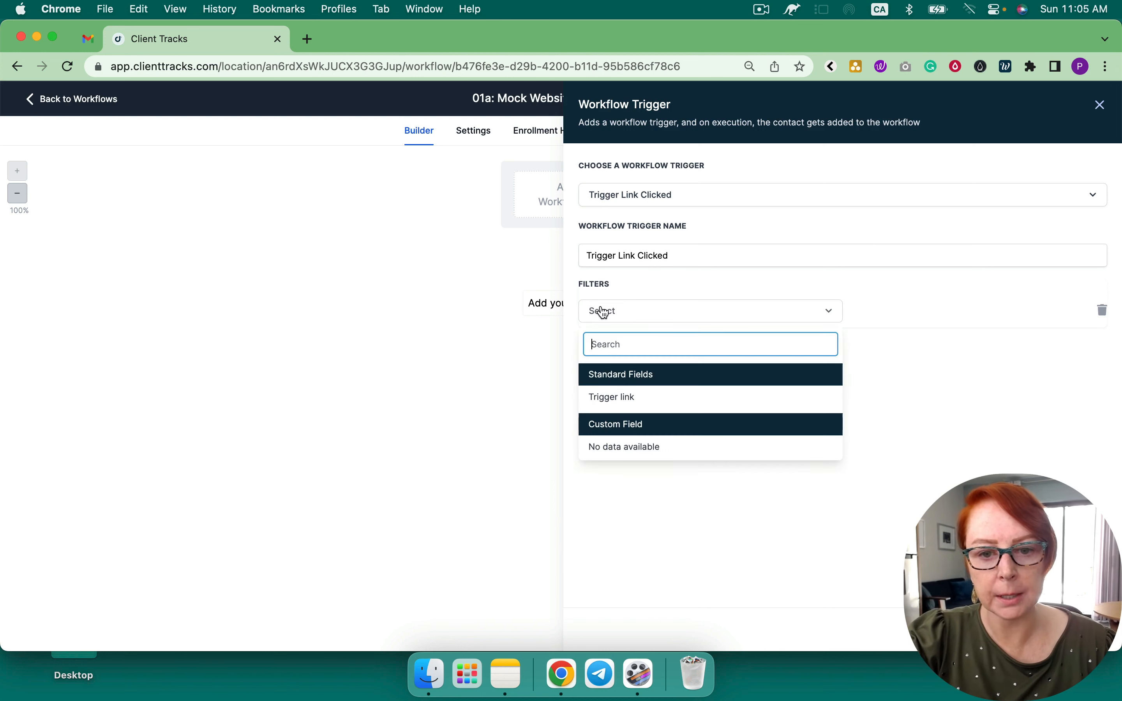
click(638, 399)
click(870, 313)
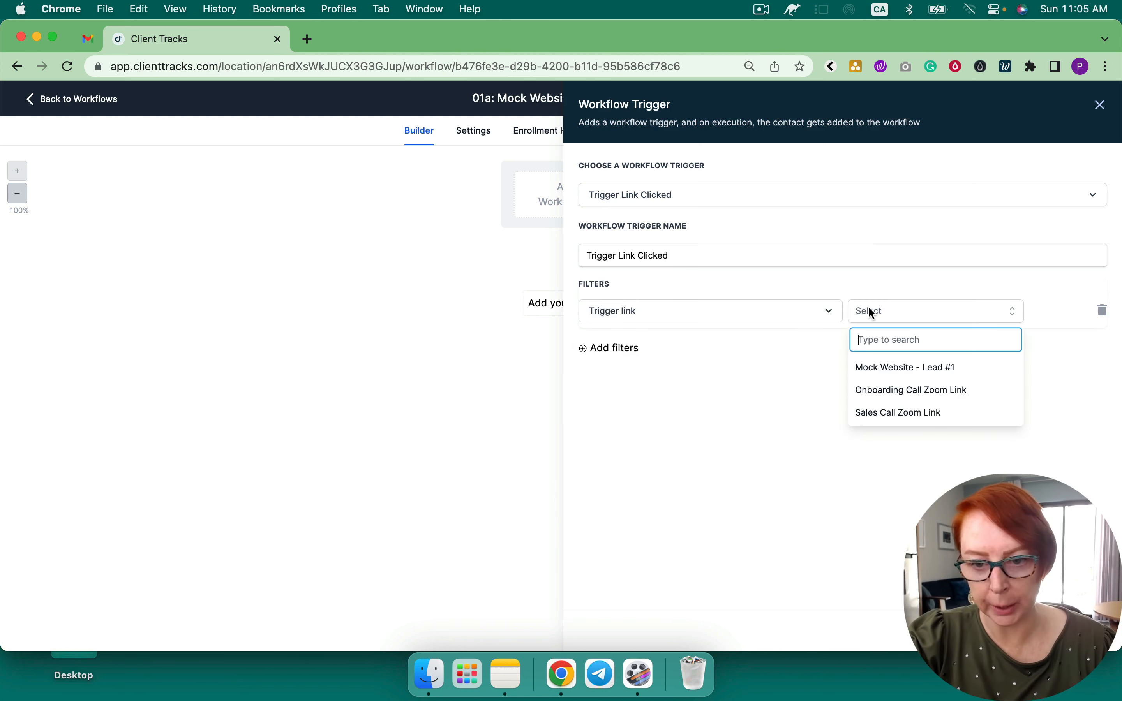
click(907, 367)
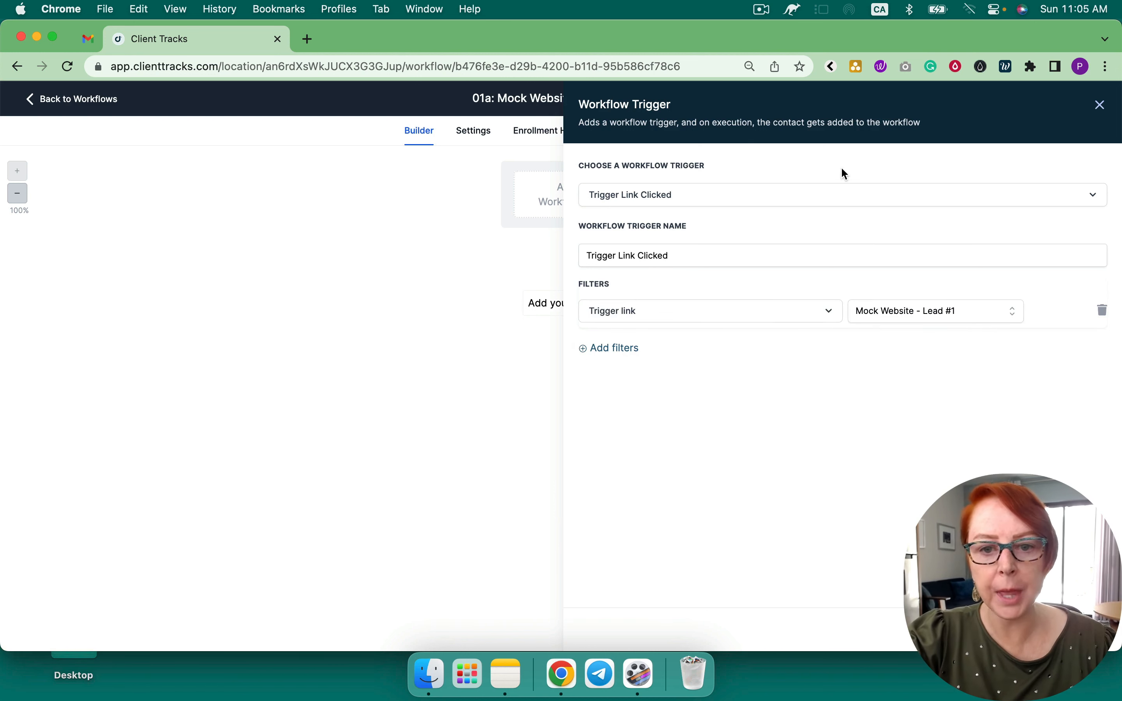
click(687, 254)
text(Mock )
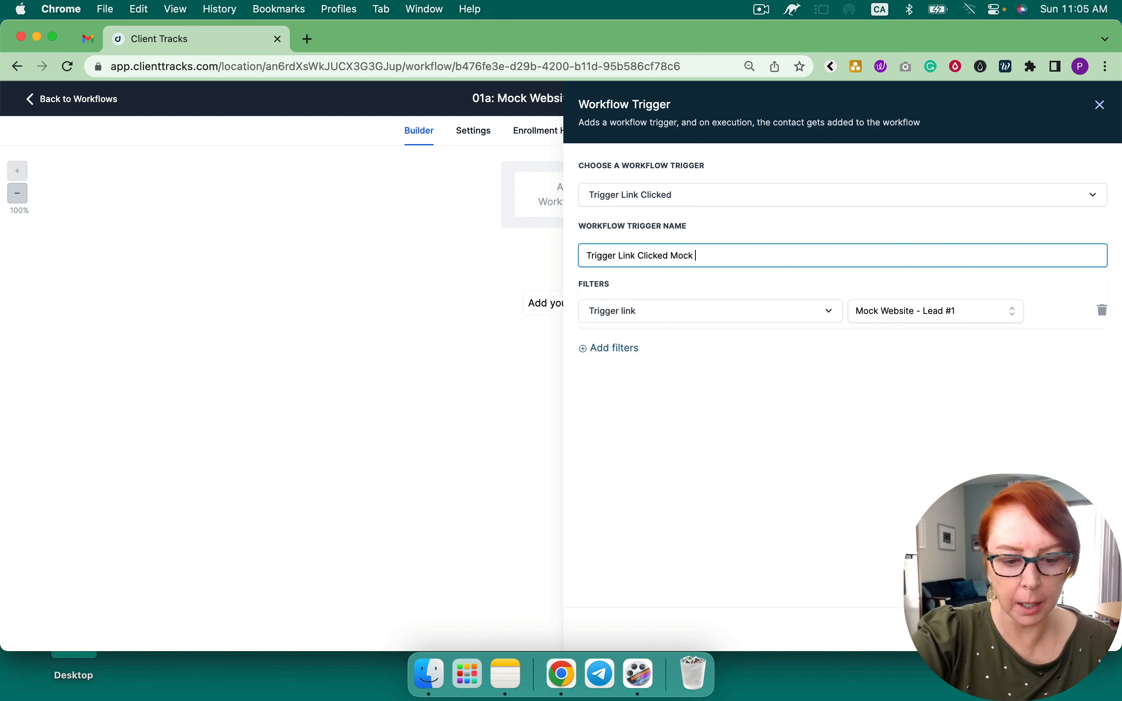
text(Website)
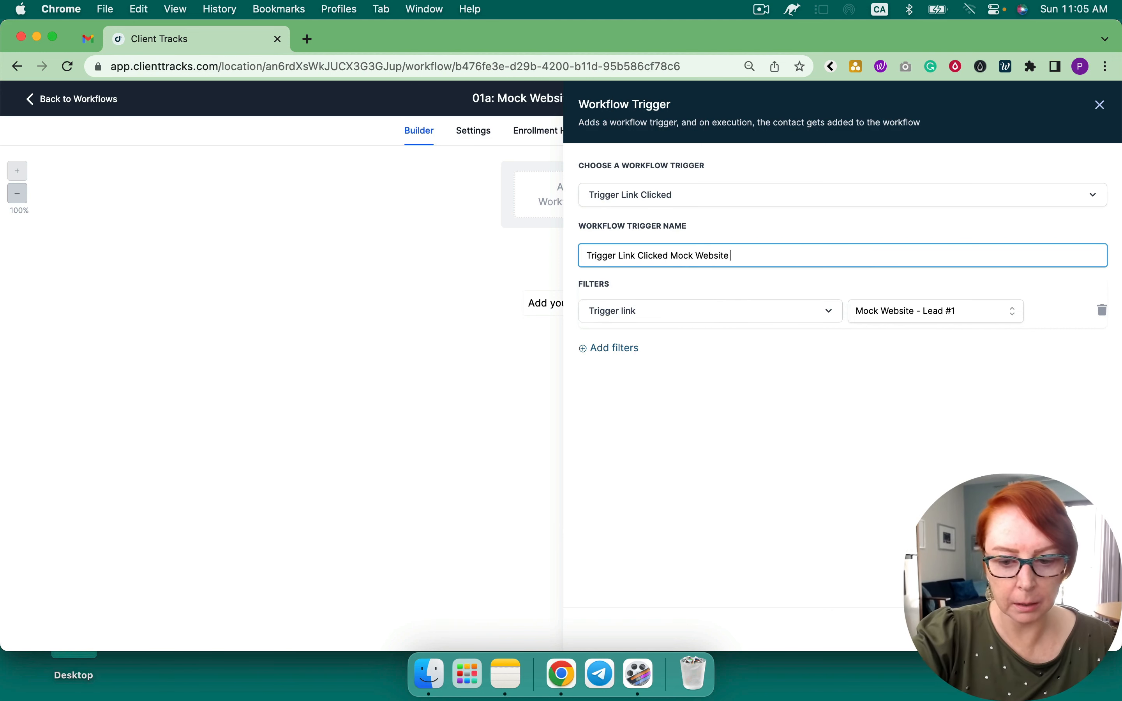
text( - Lead #1)
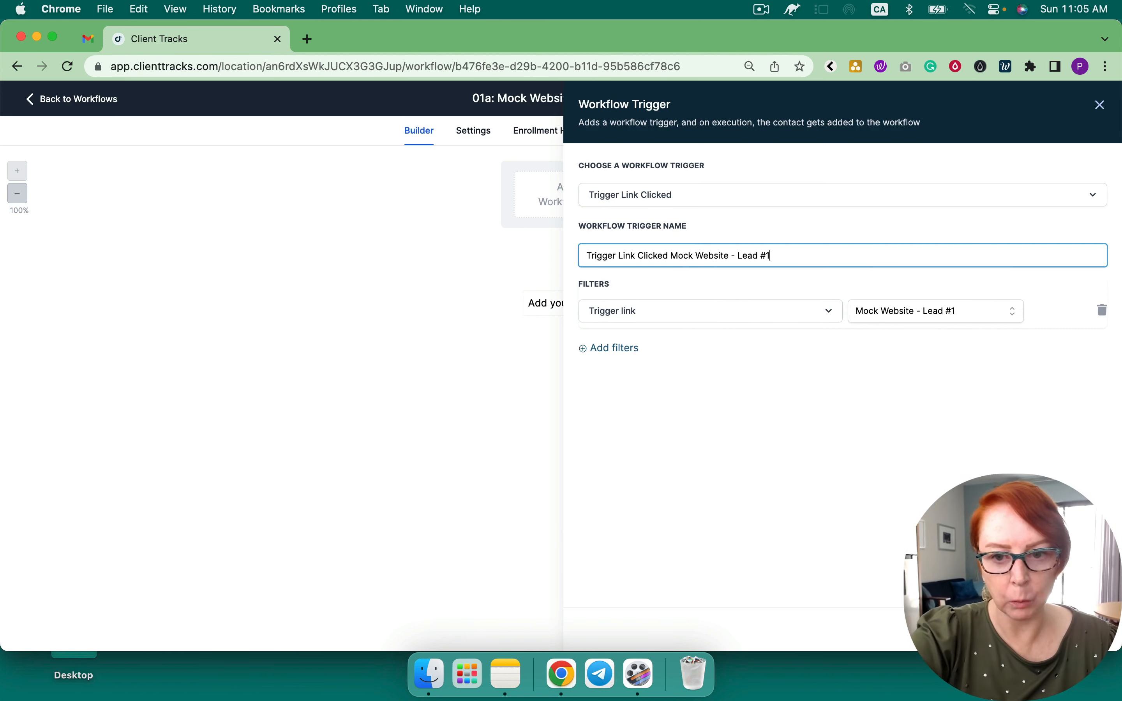
click(1070, 630)
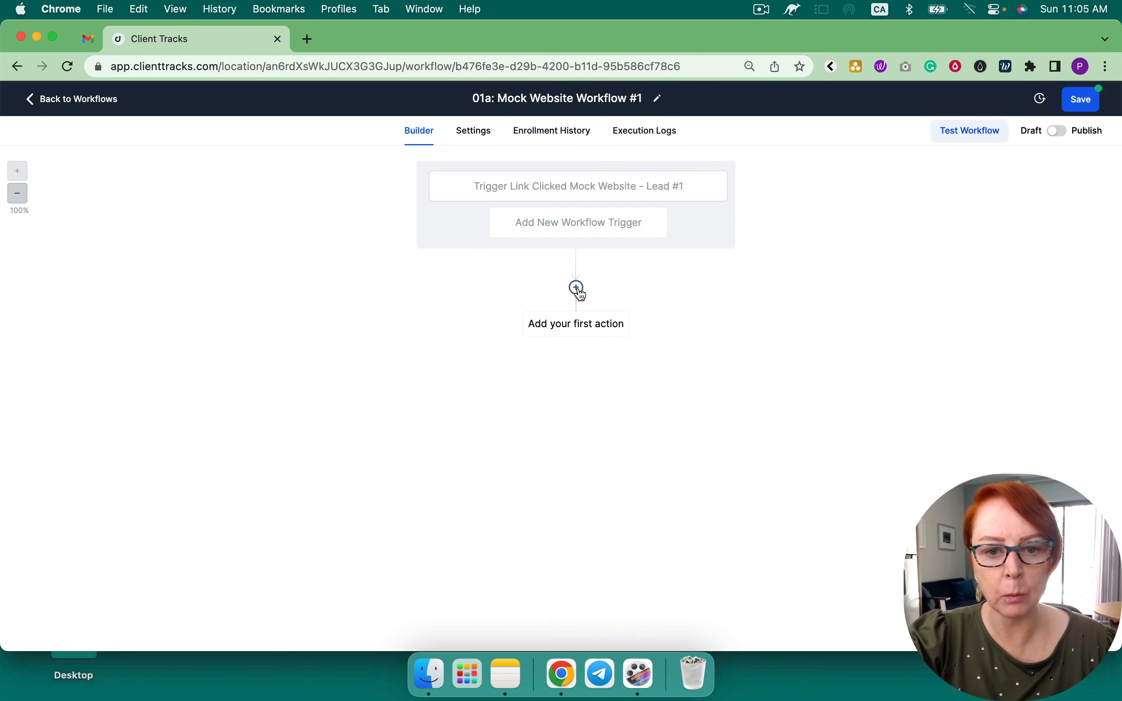
Add an Internal Notification action after the trigger, set to SMS for All Users
click(577, 287)
click(856, 164)
text(int)
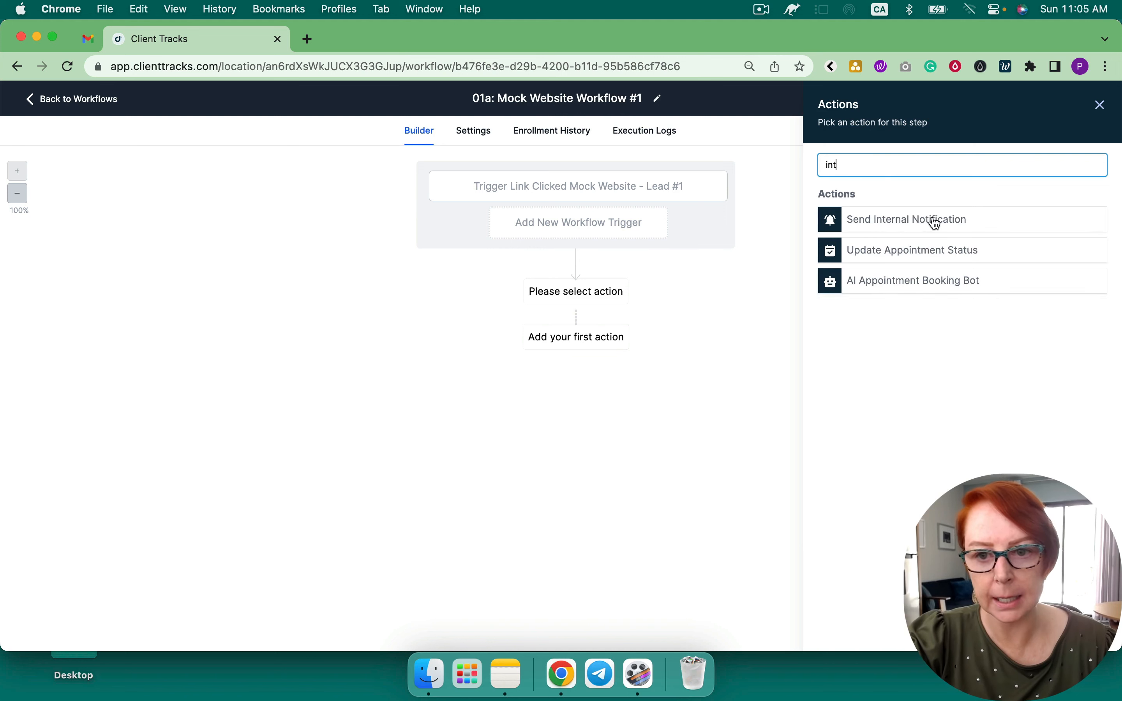
click(911, 217)
click(874, 239)
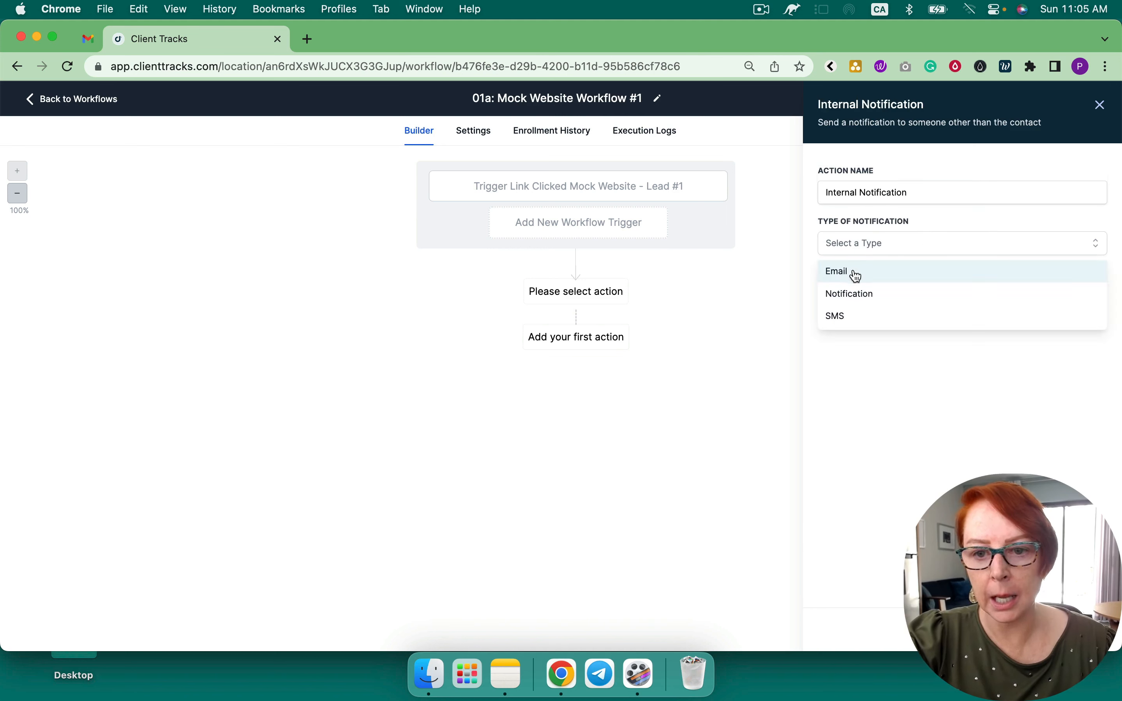
click(852, 315)
click(862, 297)
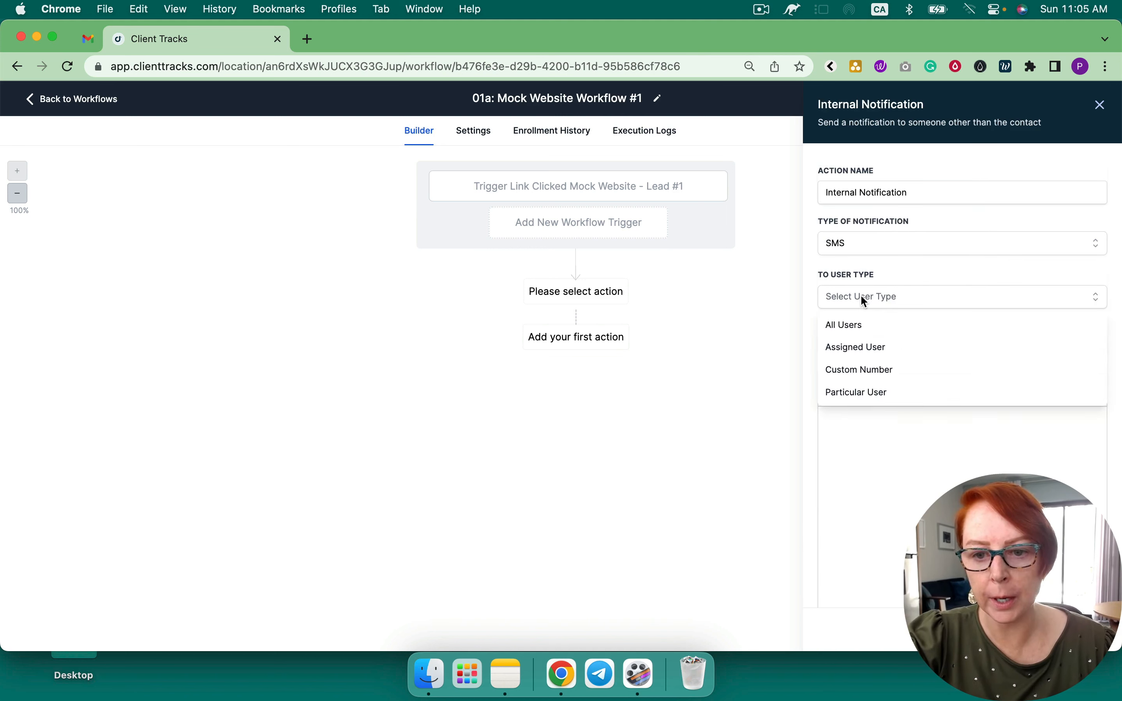
click(864, 327)
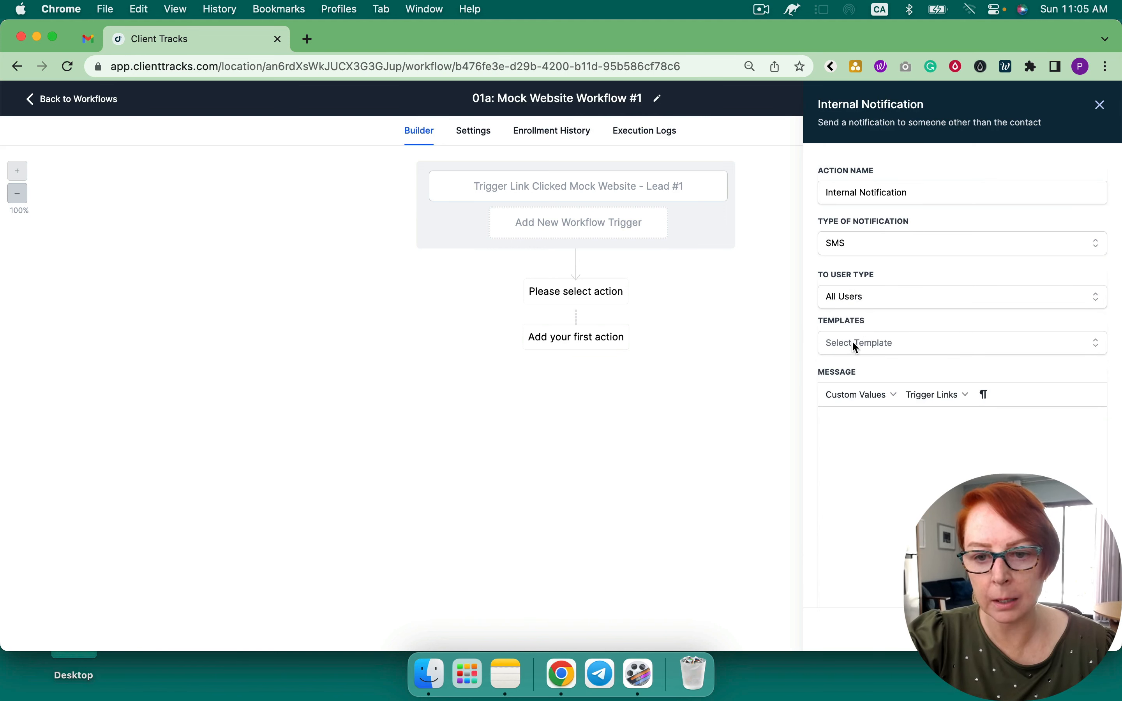
Write the message as the contact's full name plus 'has clieced the trigge', name it 'Had Clicked The Trigger Link', and save
click(888, 394)
mouse_move(858, 419)
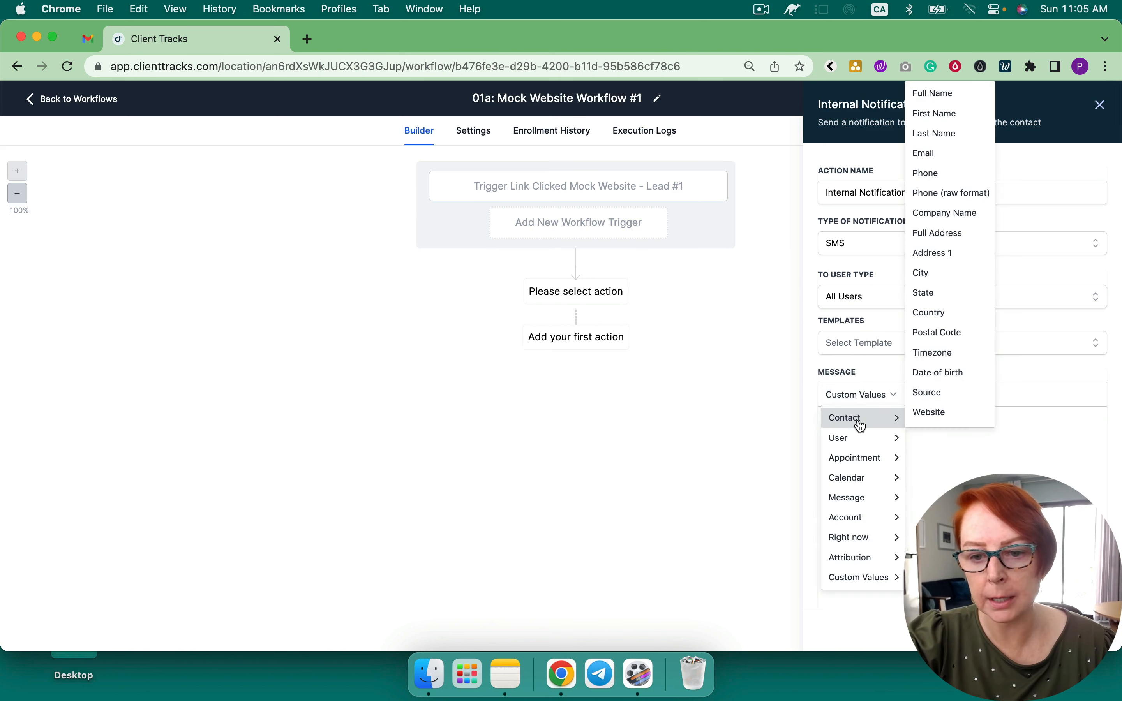
mouse_move(883, 441)
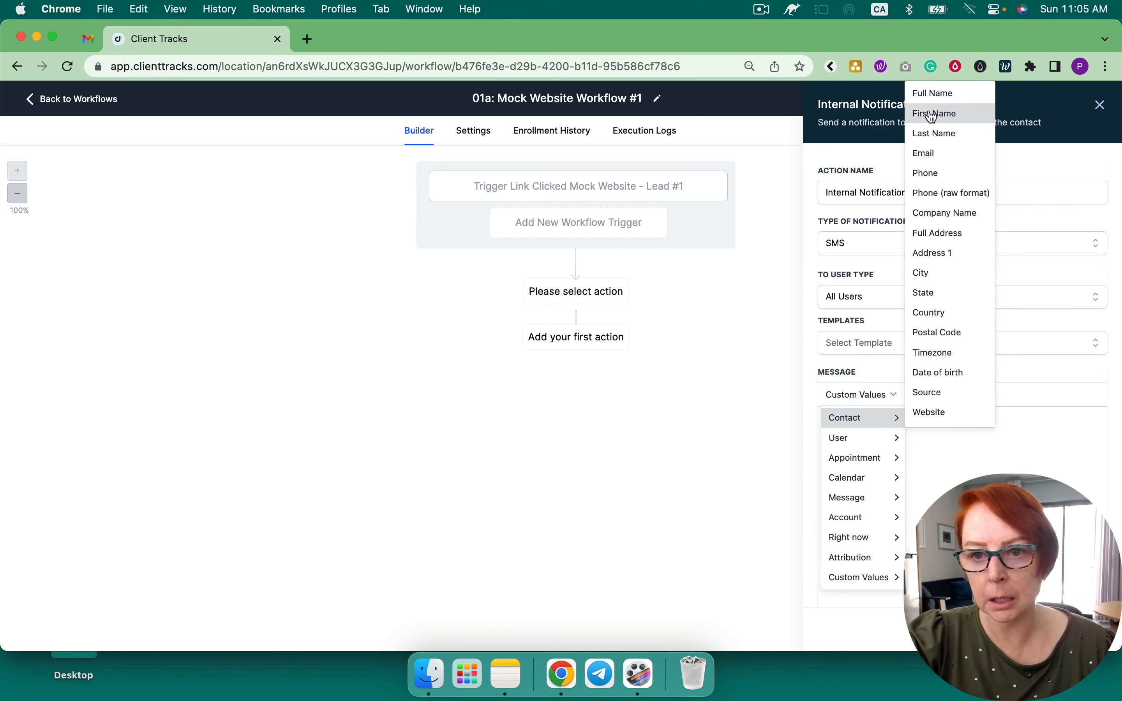
click(937, 100)
text(has)
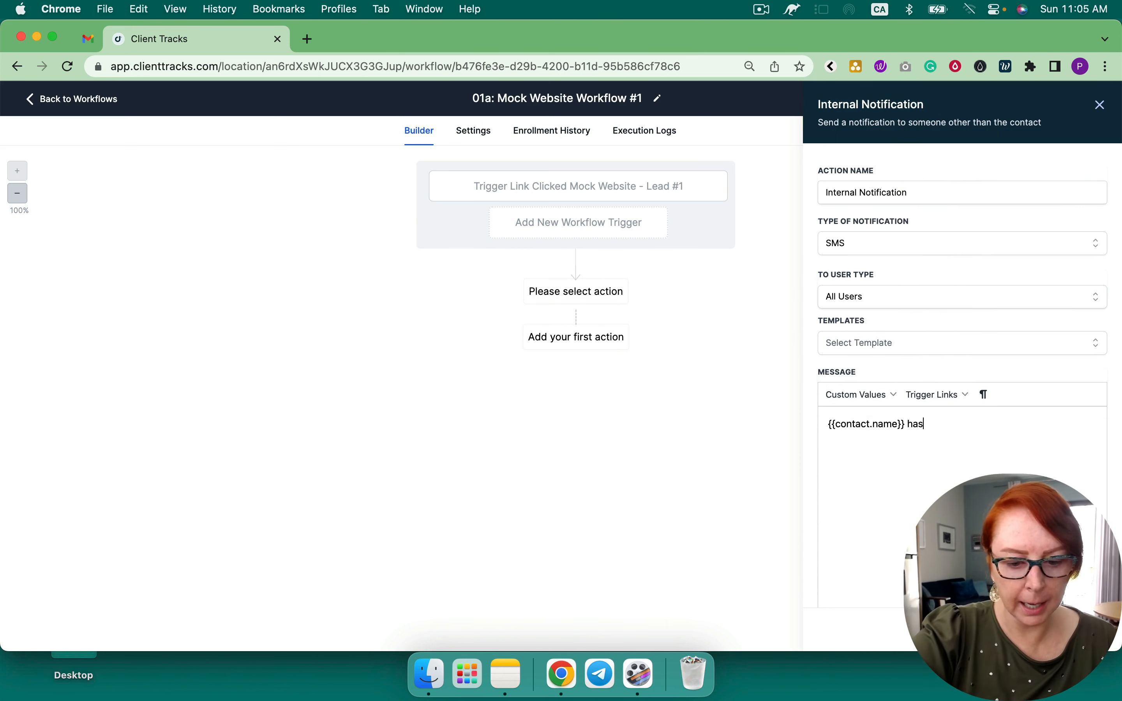
text( clieced the)
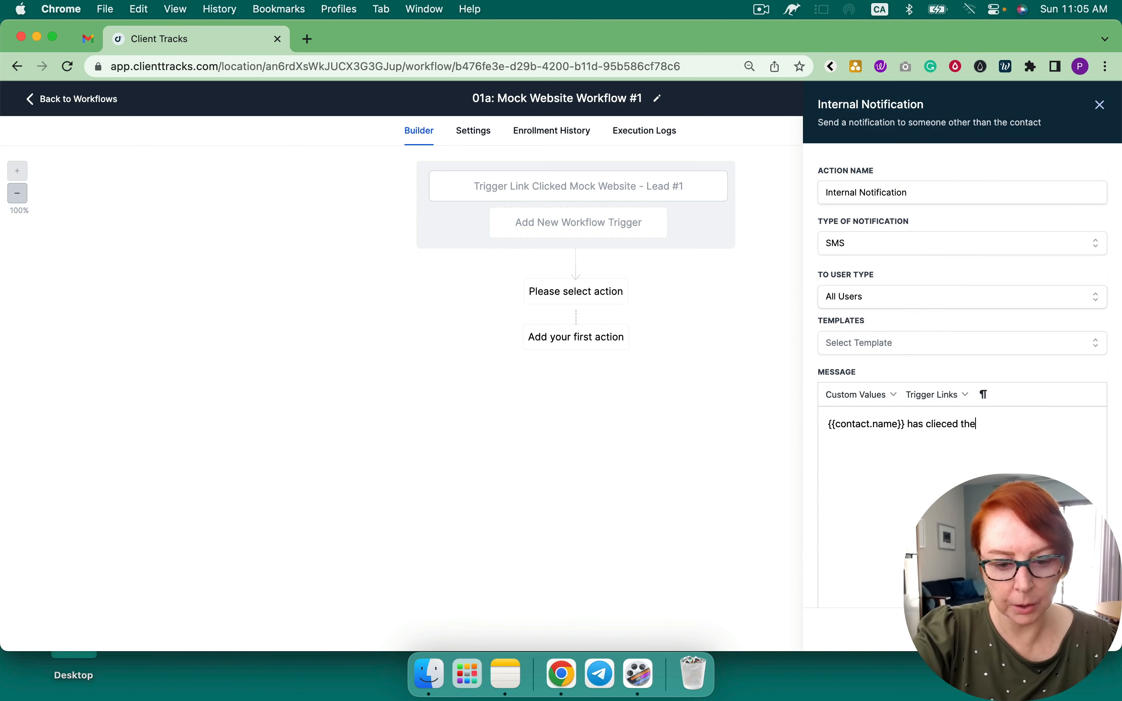
text( trigger link)
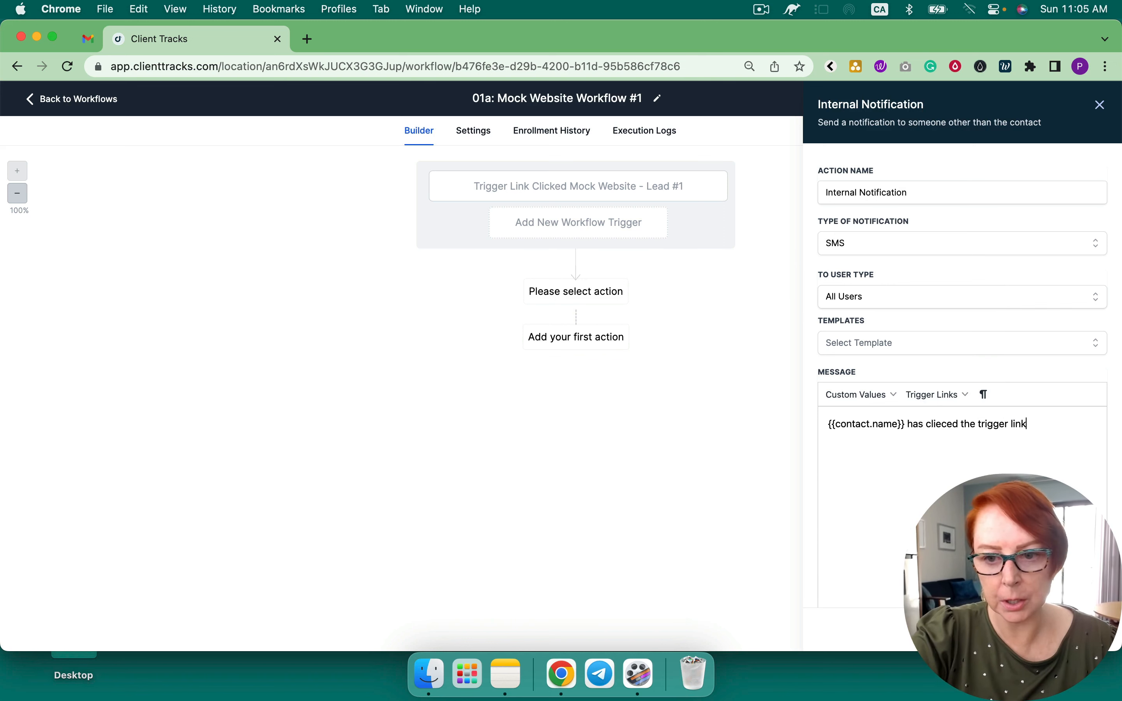
click(922, 199)
text(Had)
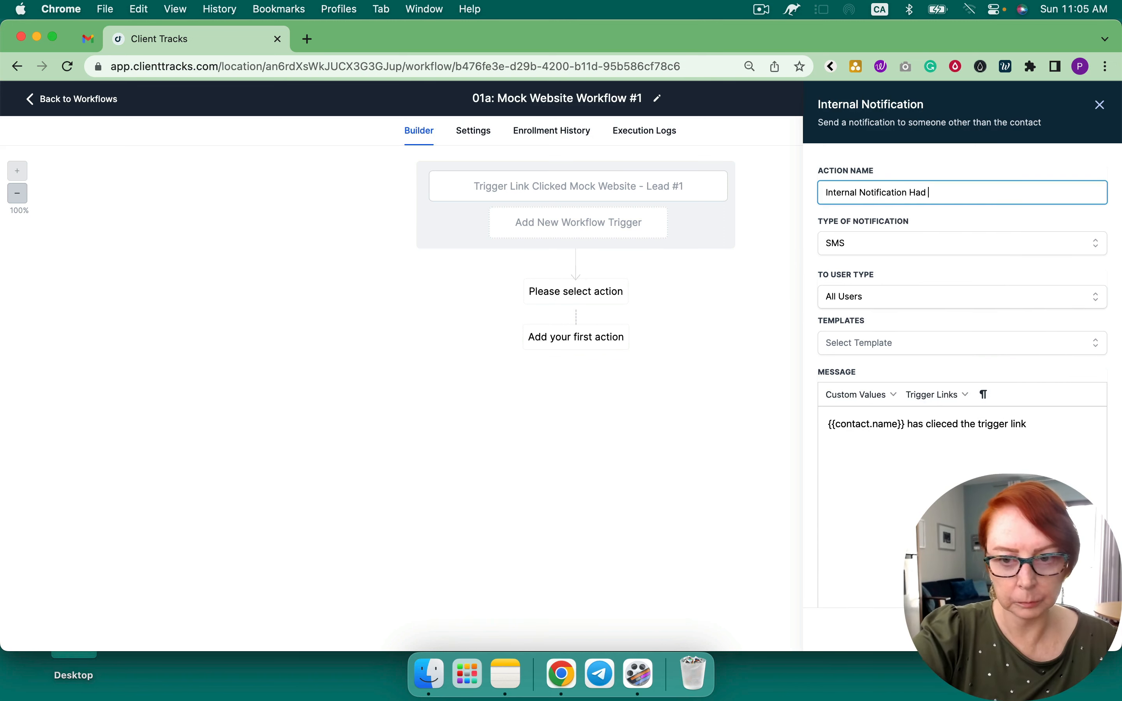
key(BackSpace)
key(BackSpace)
text(s Clicke)
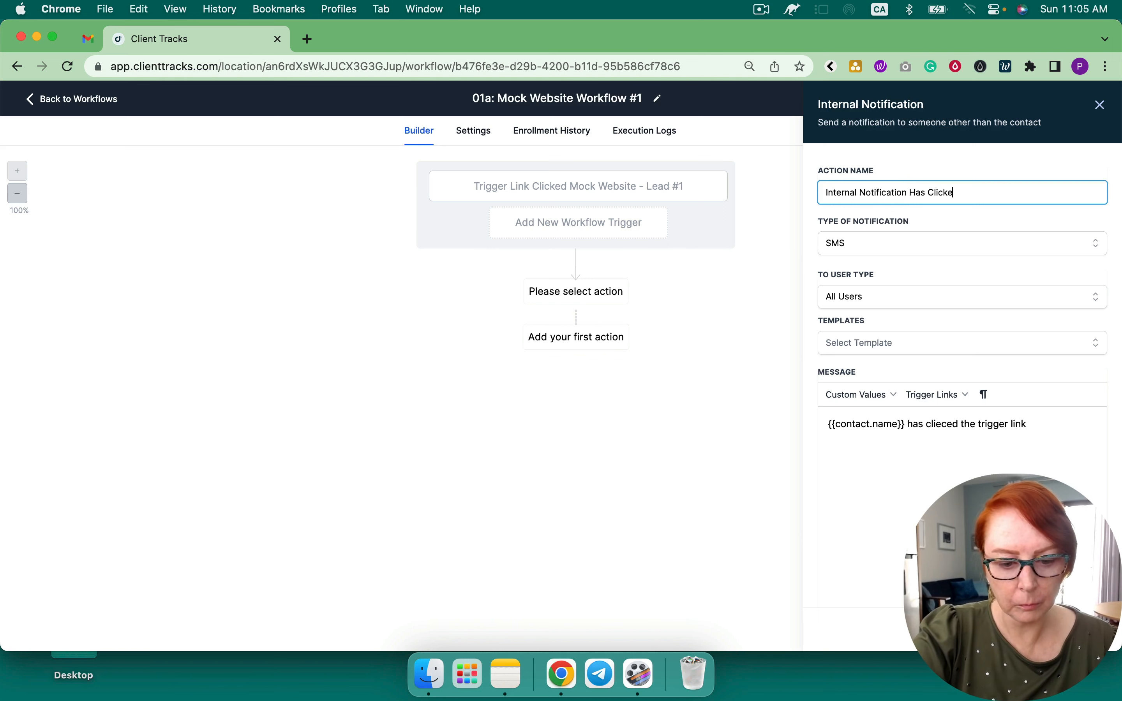
text(d The Trigger Link)
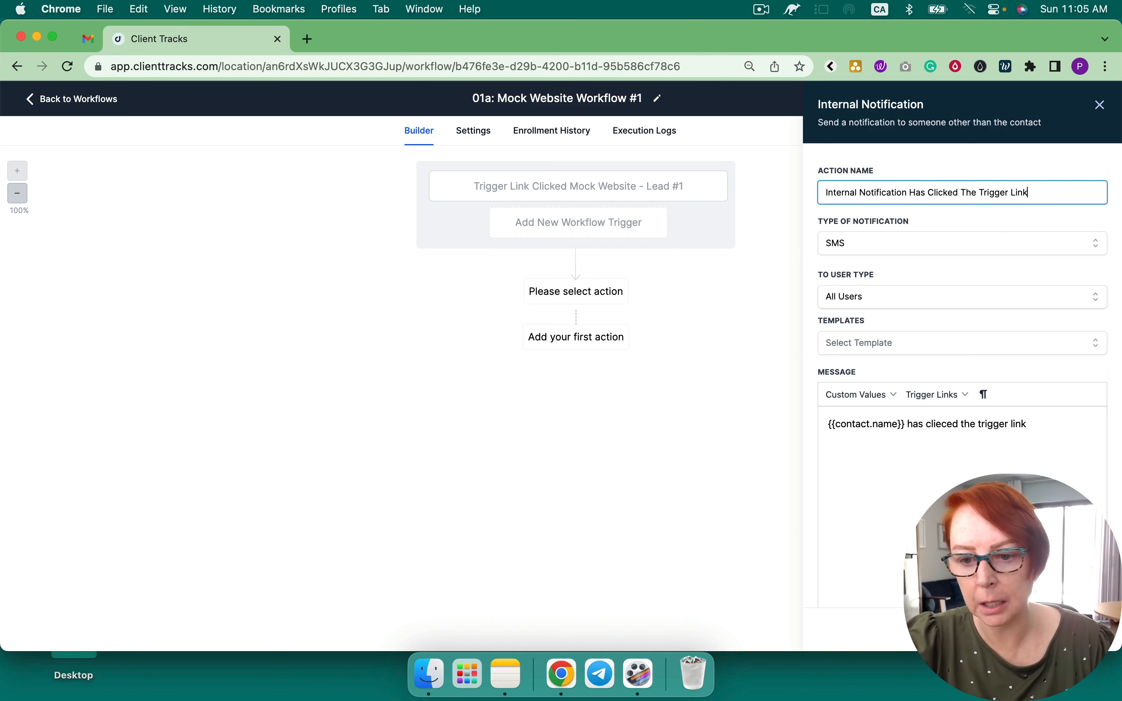
click(1070, 629)
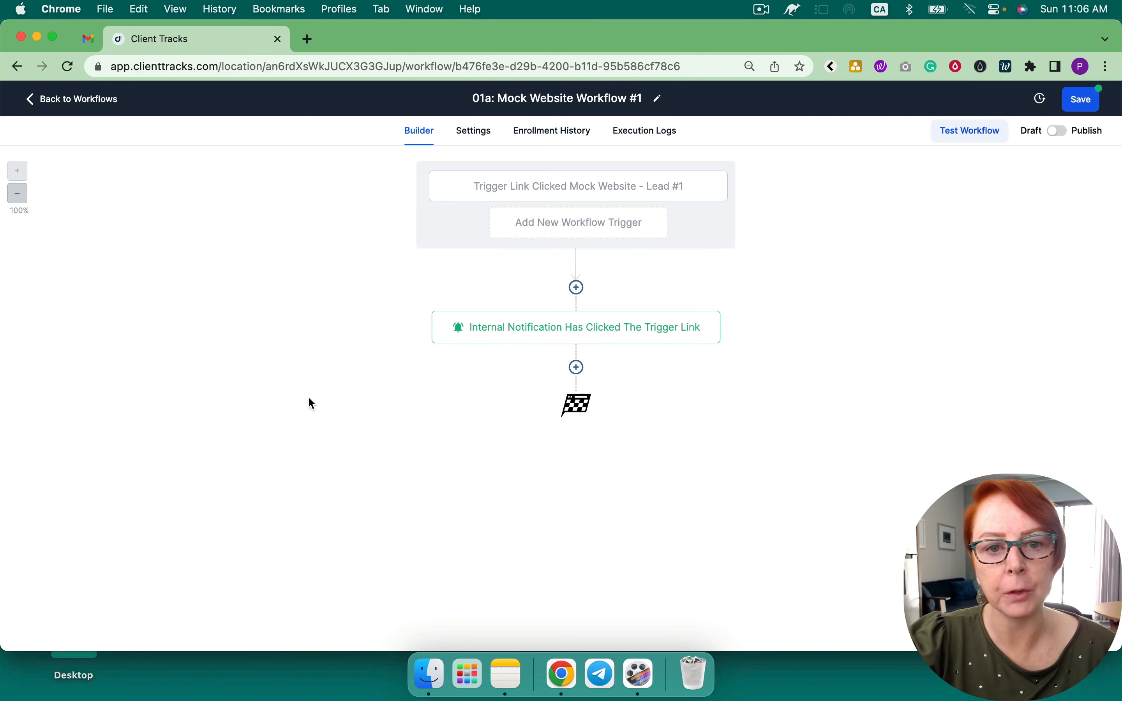
Turn on Allow re-entry and Mark conversations as read in the workflow settings
click(472, 132)
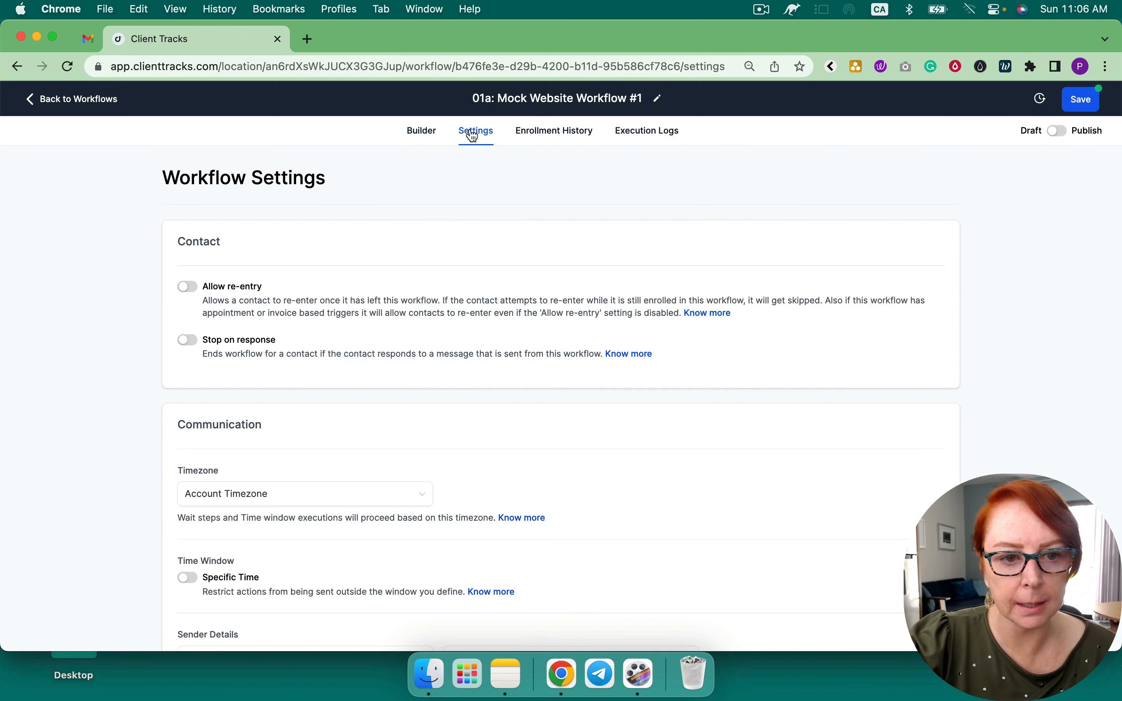
click(189, 288)
scroll(280, 300, down, 5)
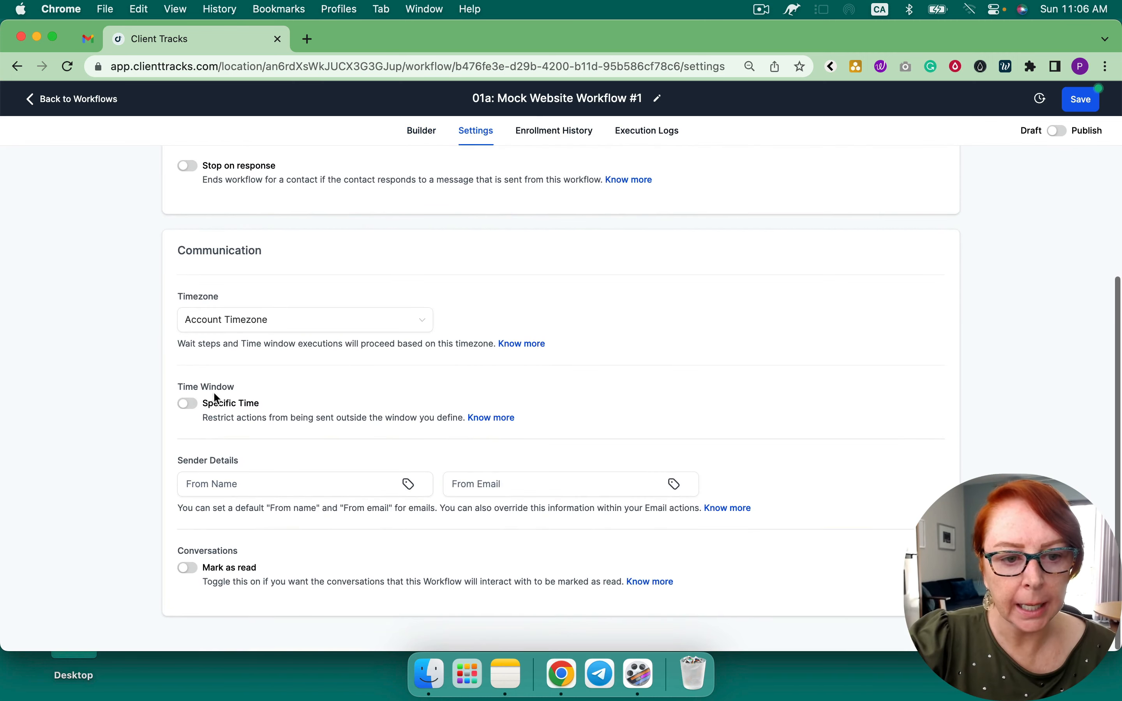
click(188, 568)
scroll(326, 434, up, 5)
scroll(326, 434, down, 5)
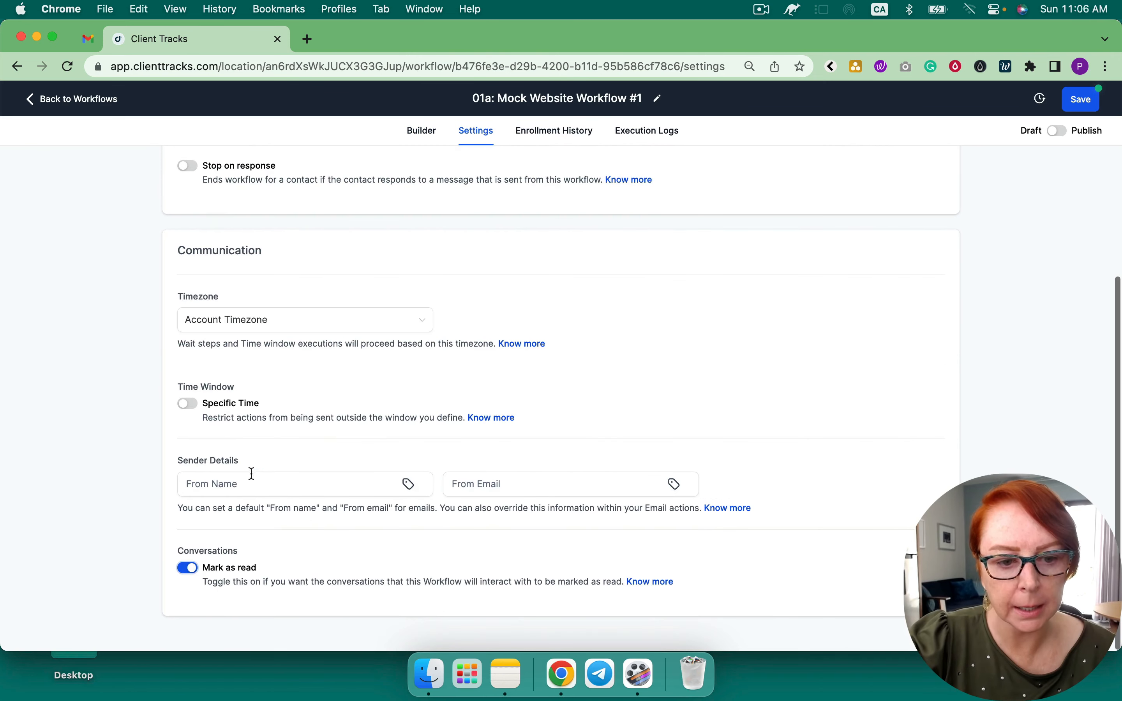
Enter the default sender's name and from-email address under Sender Details, fixing a missing dot
click(230, 482)
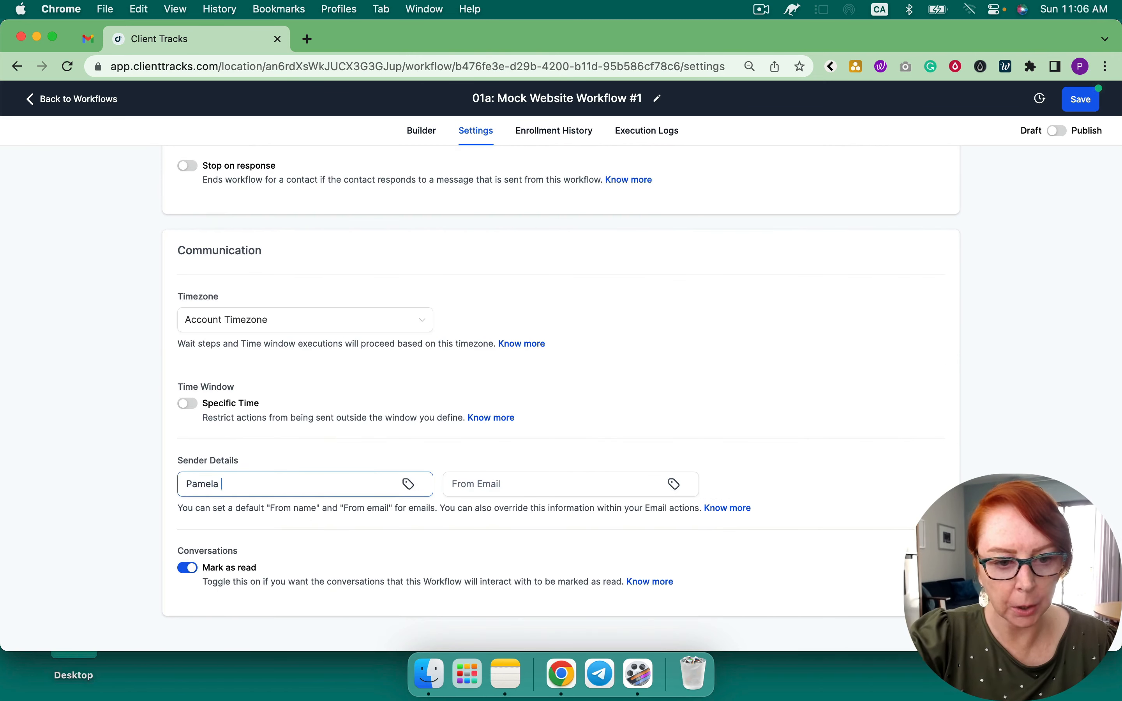
click(473, 493)
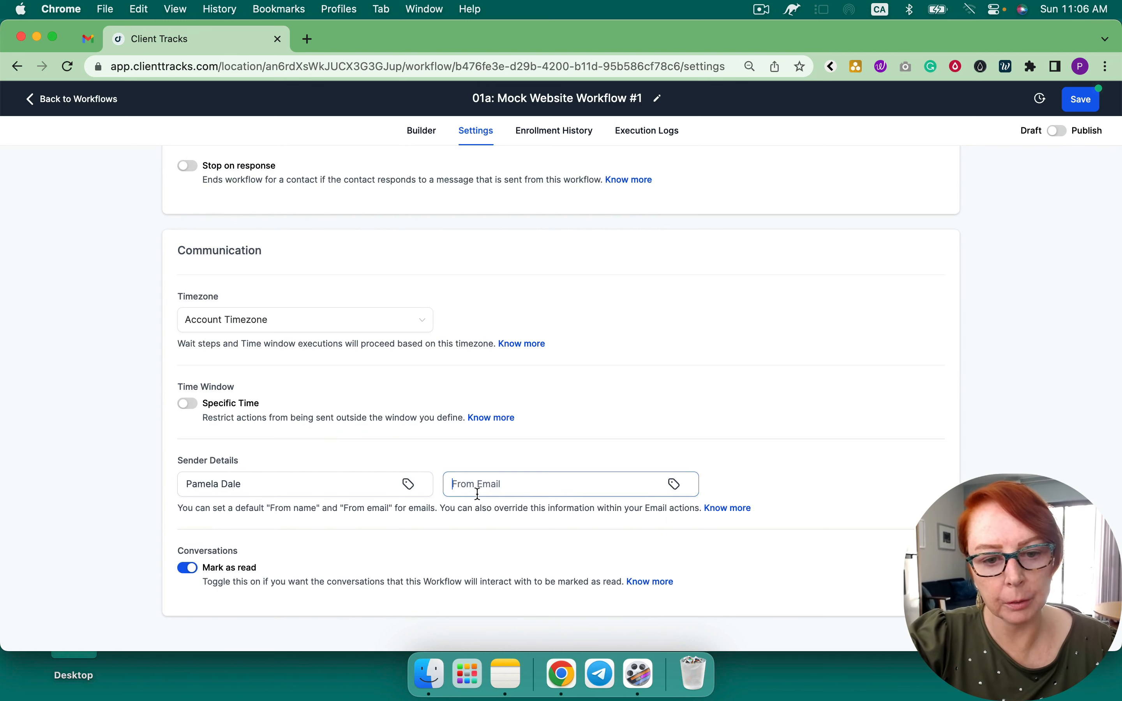
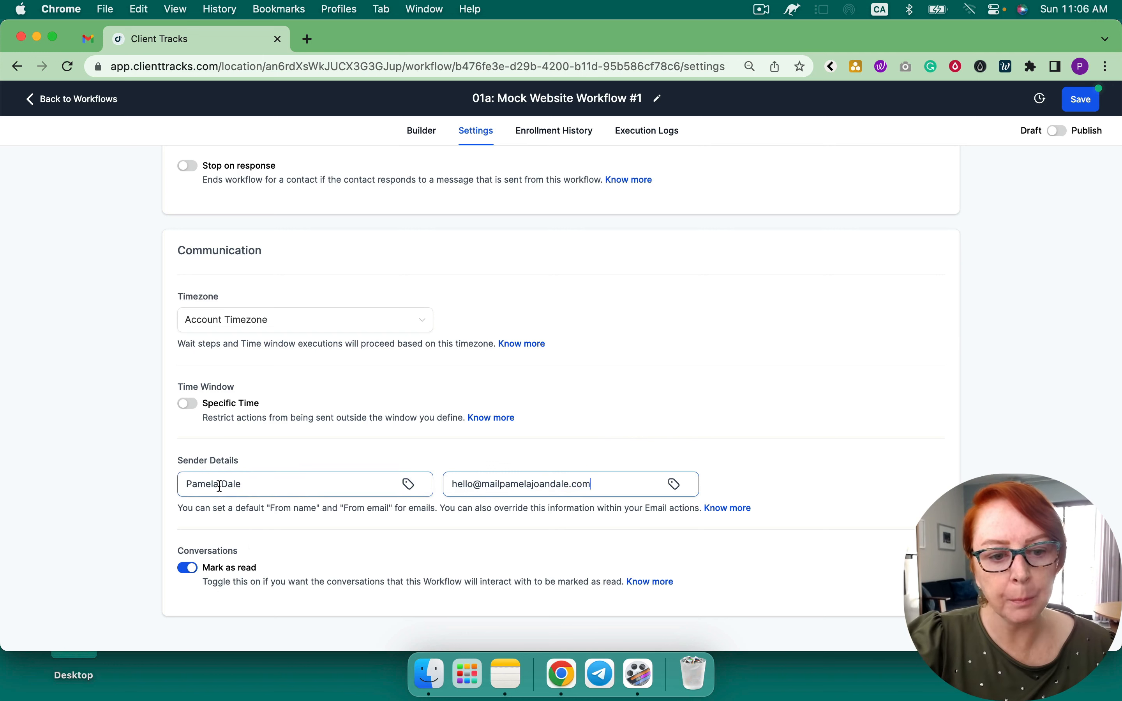
click(501, 486)
text(.)
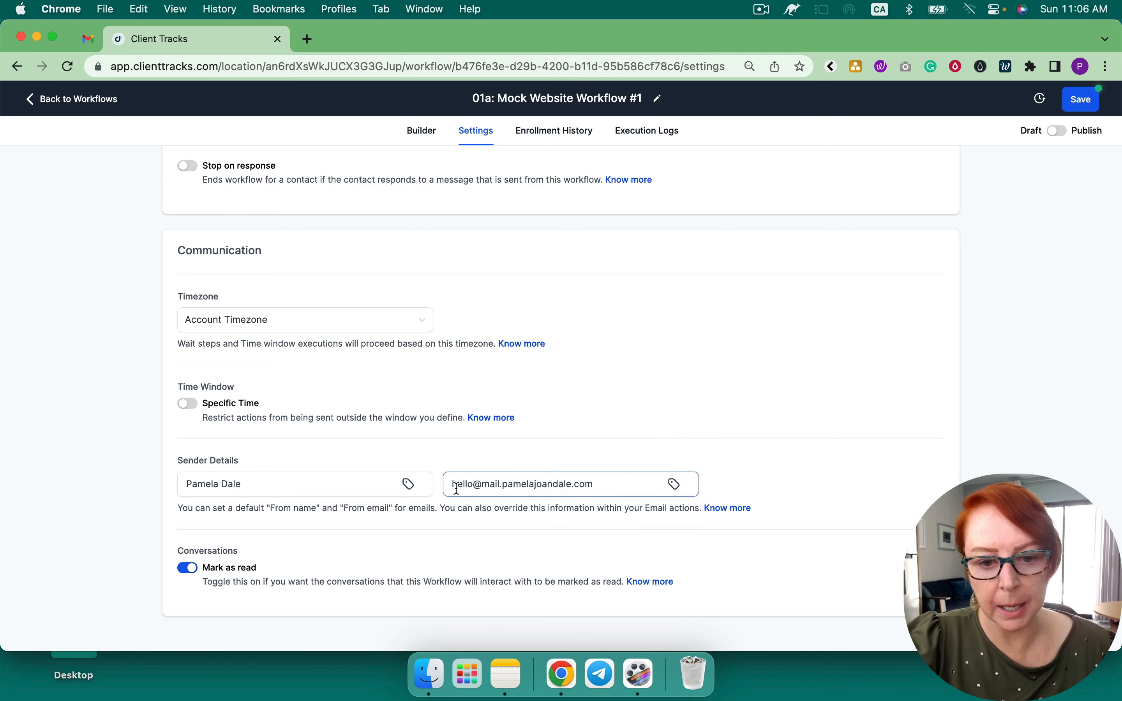
drag(610, 485, 441, 491)
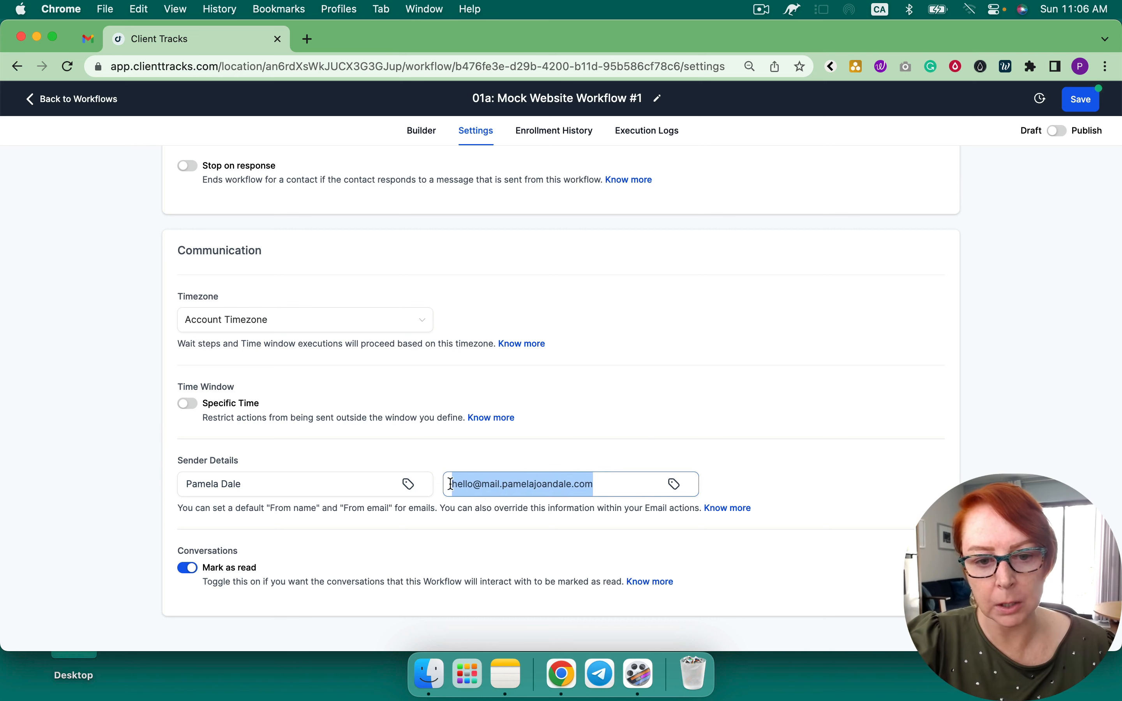
click(644, 404)
Save the 01a workflow, check the Builder and Settings views, and go back to the Workflow List
click(1082, 99)
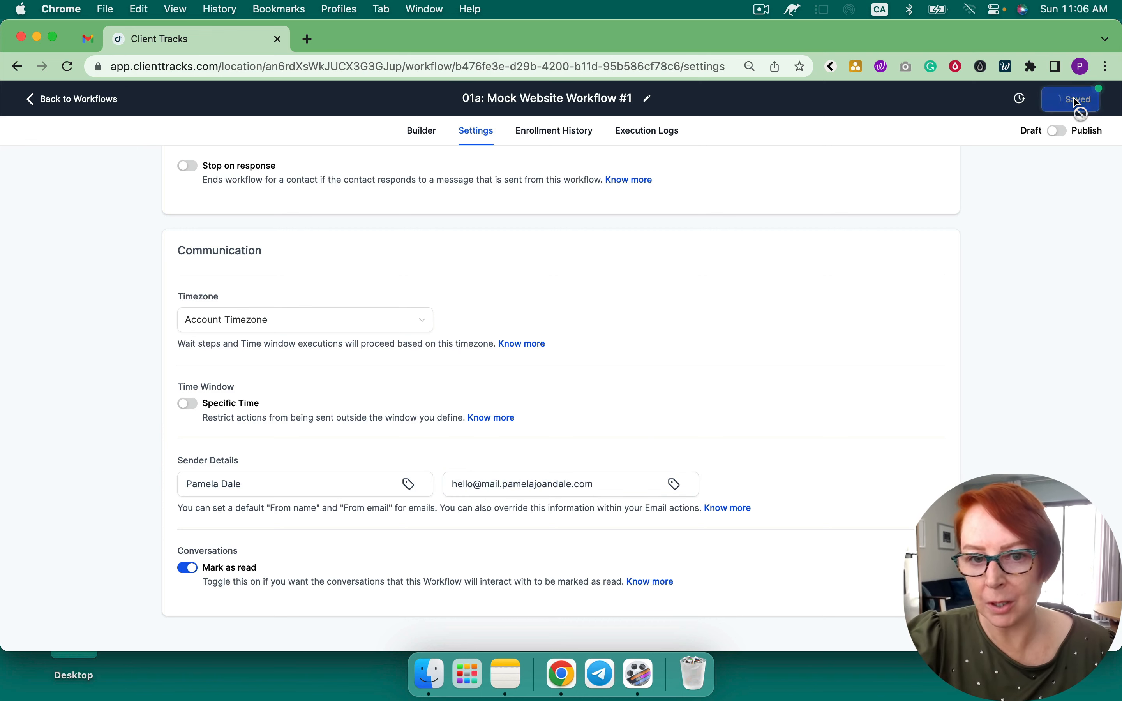
click(424, 139)
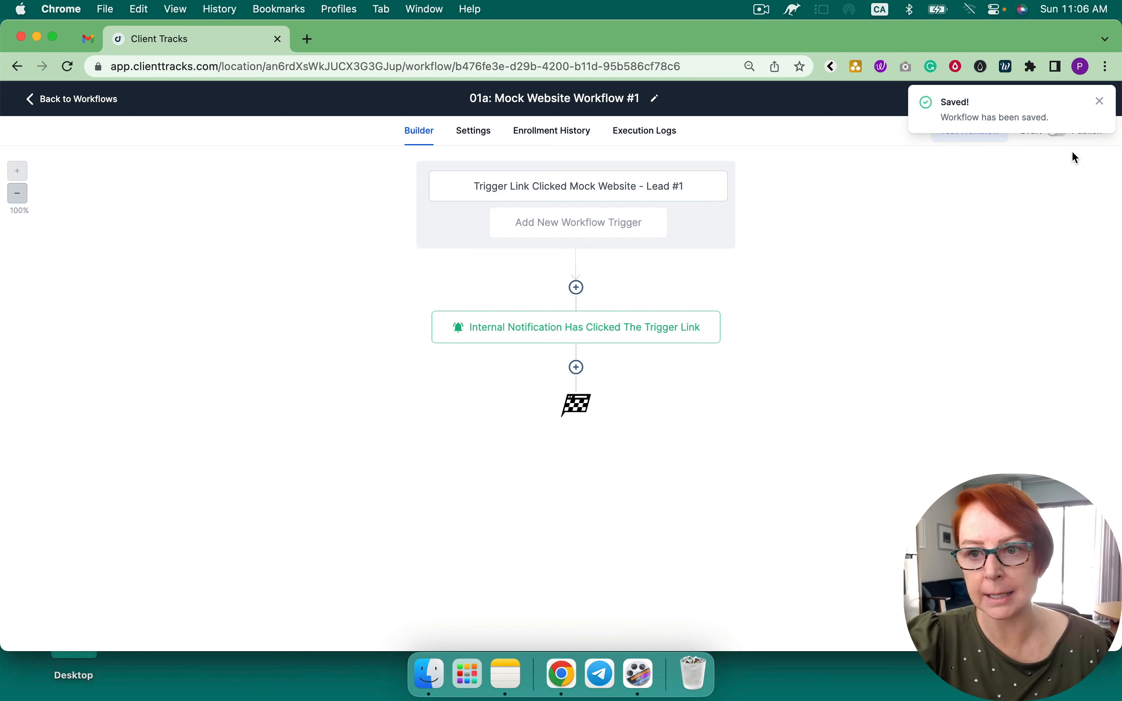
click(1101, 101)
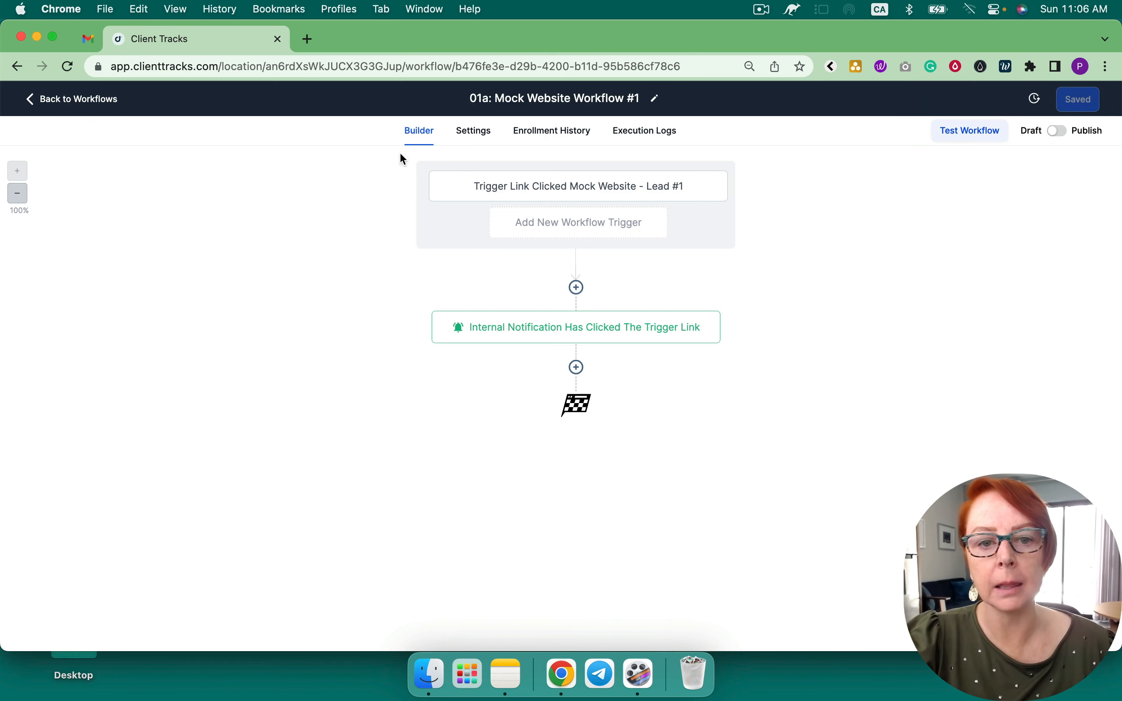
click(475, 132)
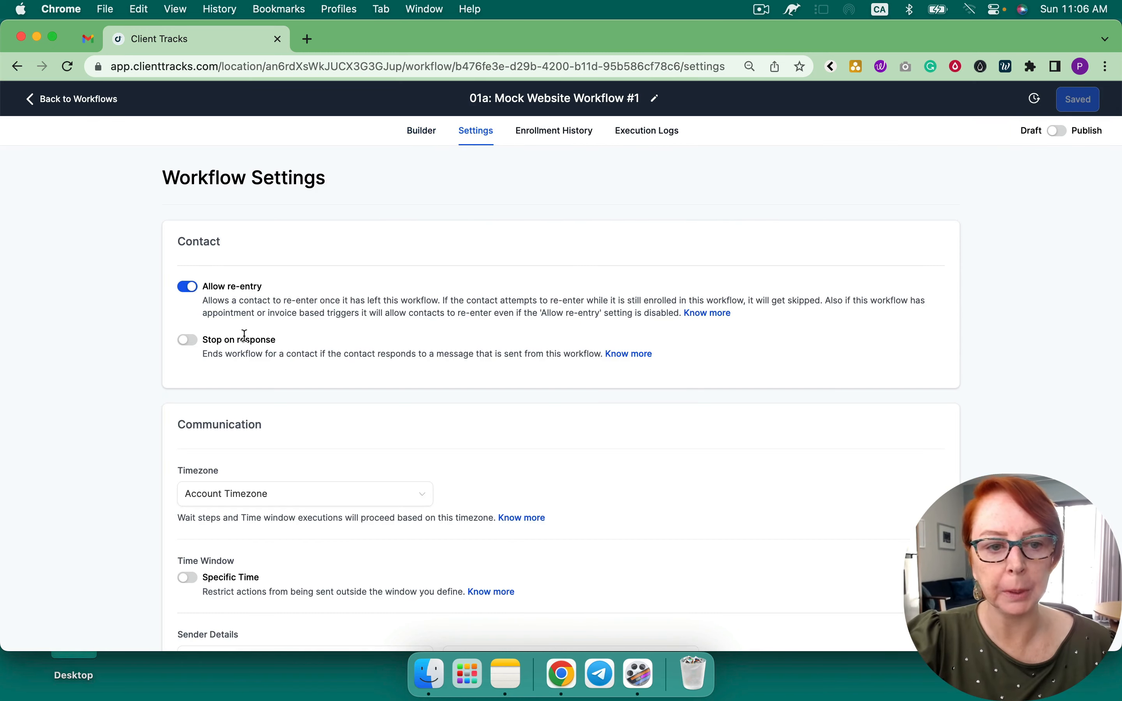
click(423, 135)
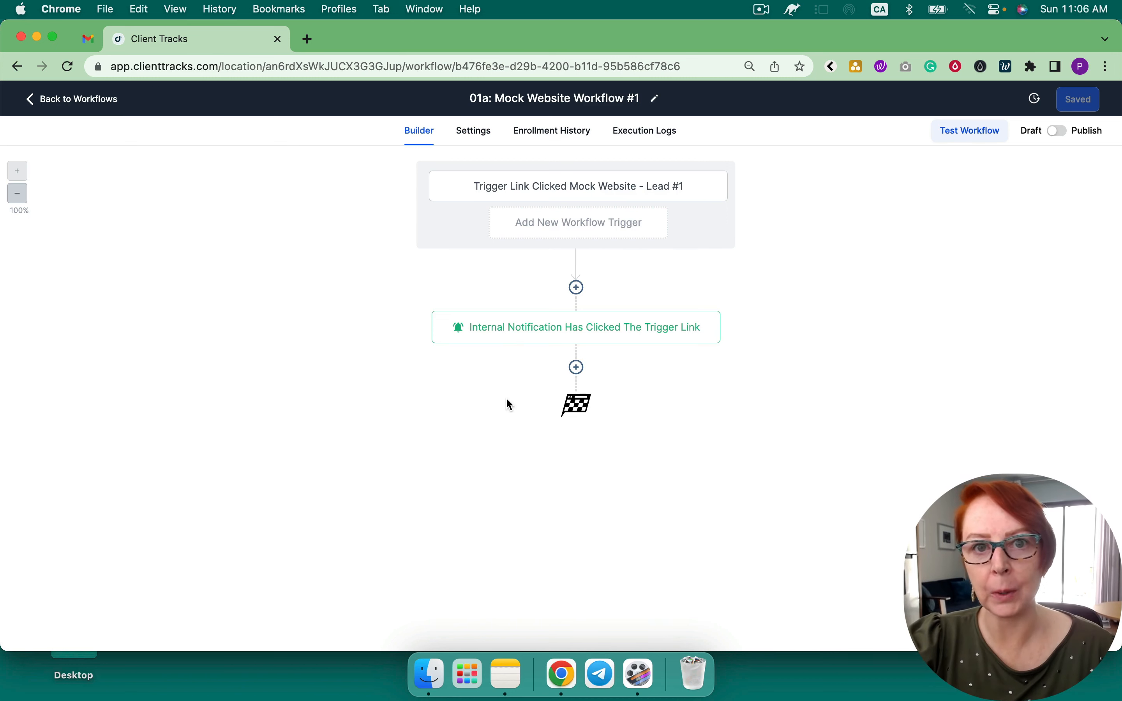
click(109, 99)
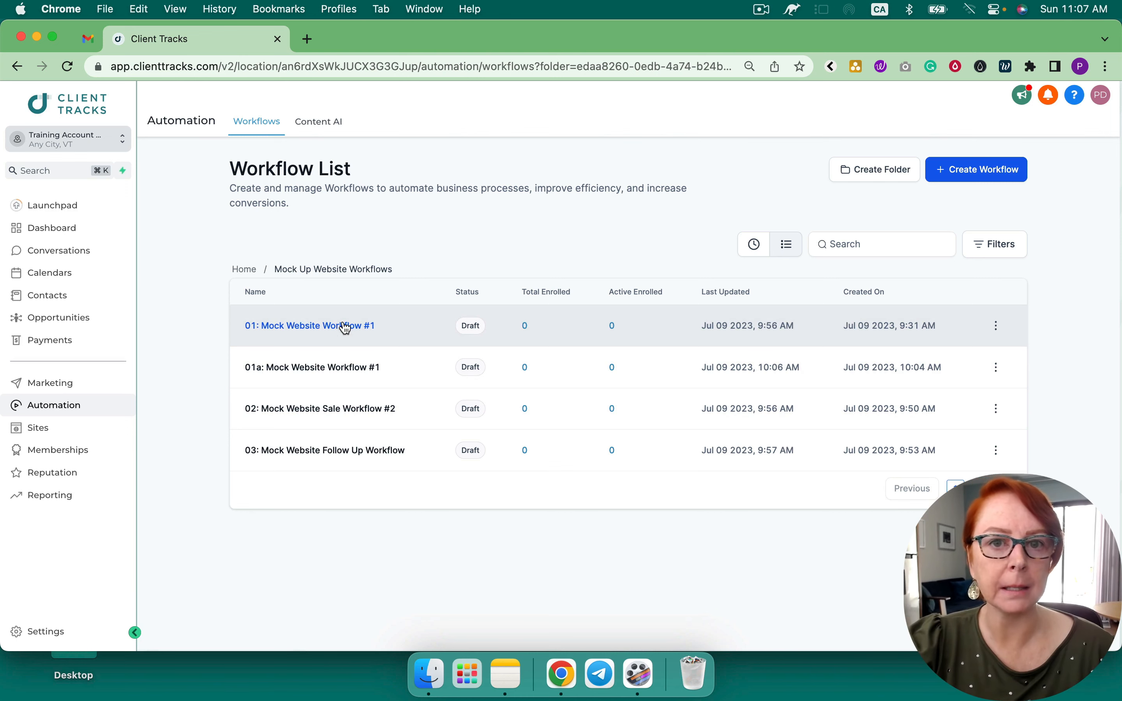
From Sites > Websites, start a new website from templates, view the Automotive templates, then close the library
click(42, 429)
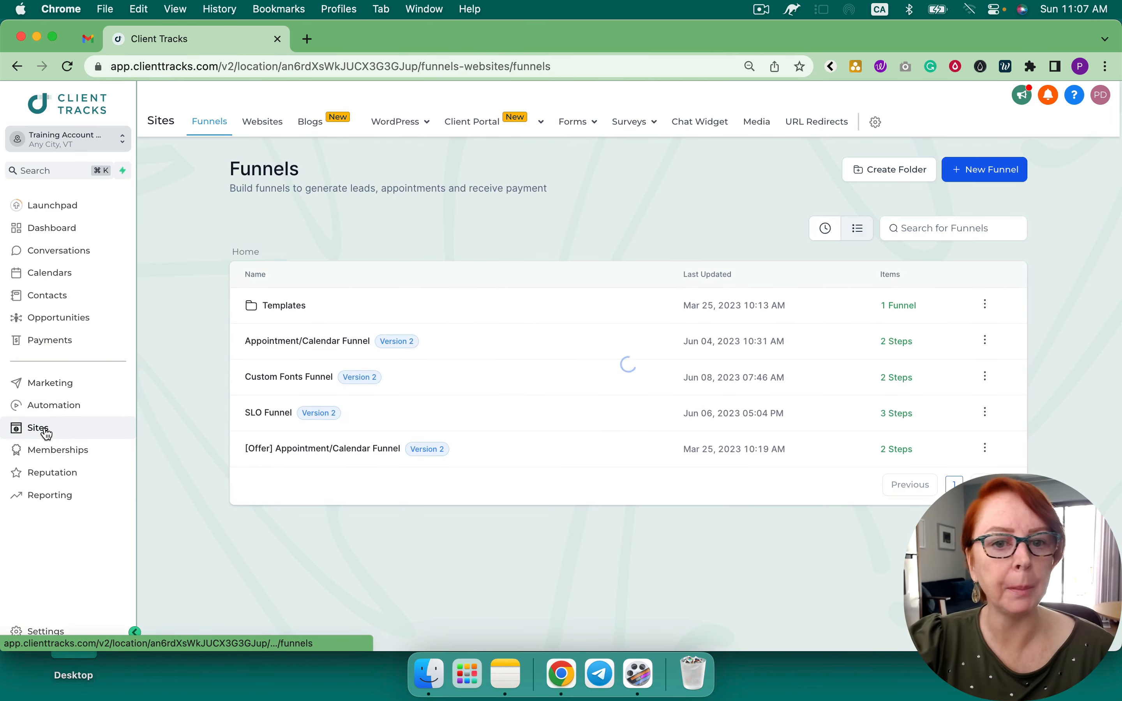
click(268, 122)
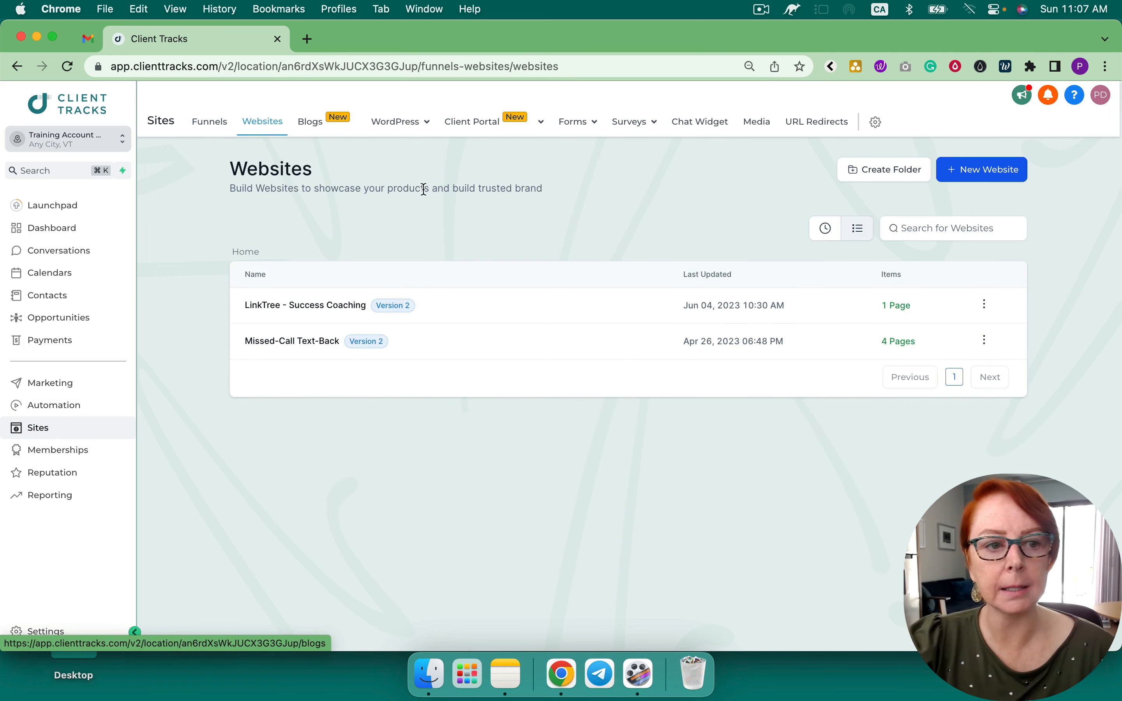
click(998, 170)
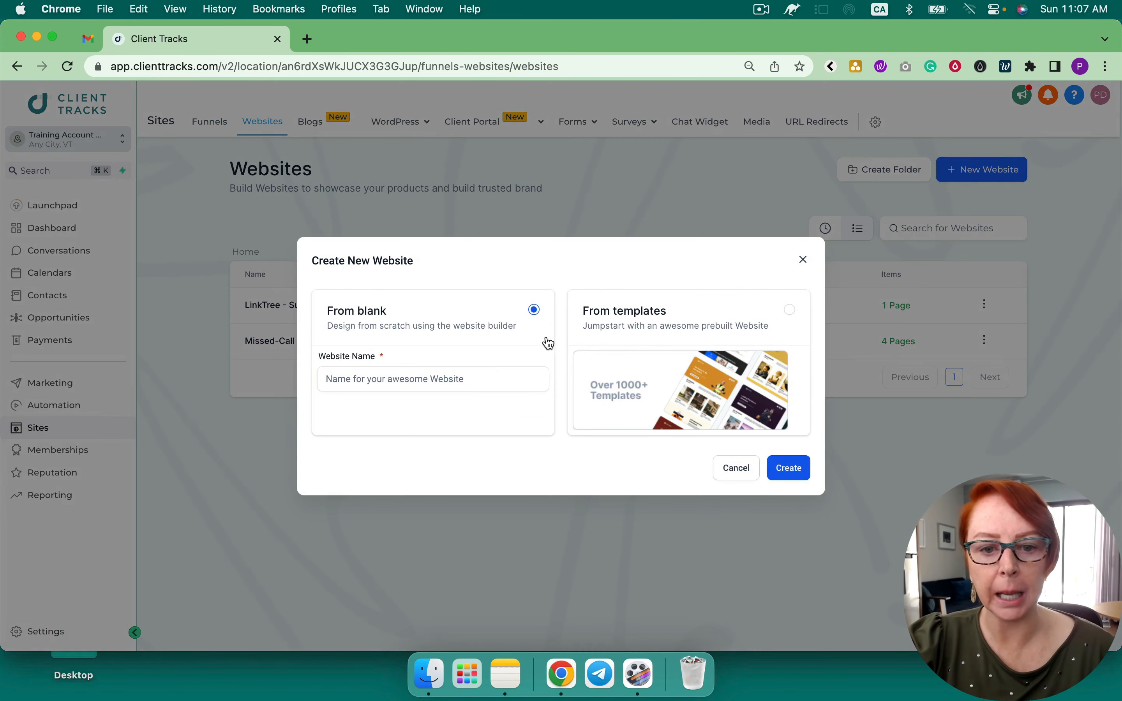
click(632, 381)
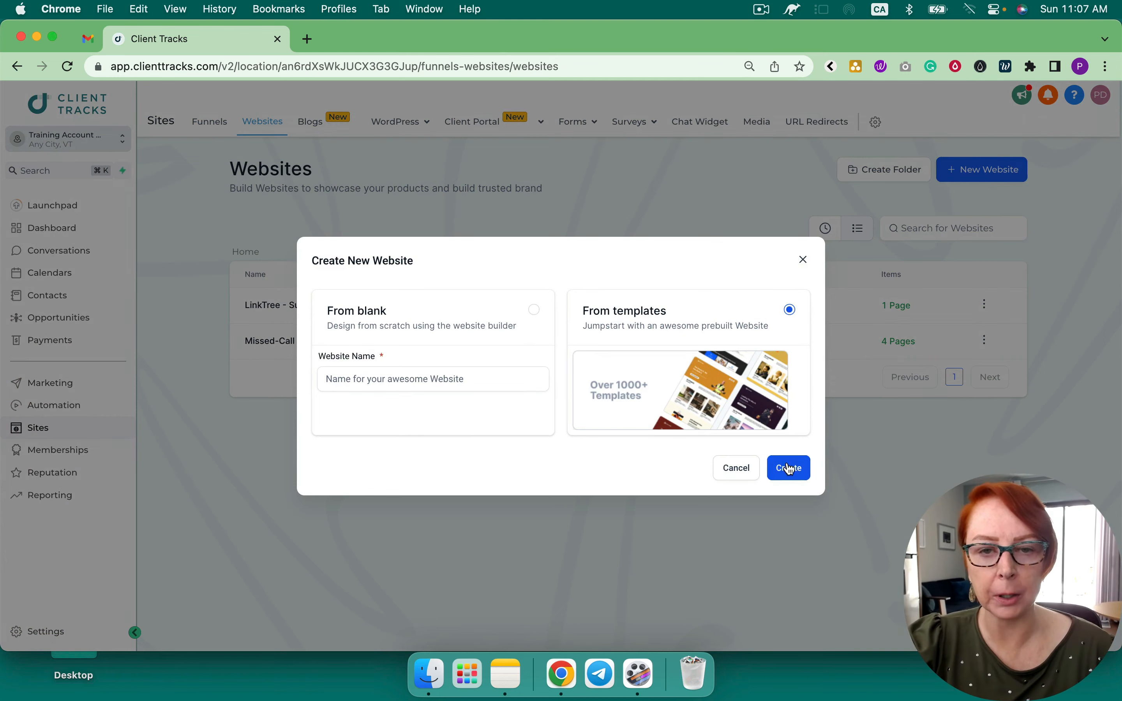
click(786, 465)
click(284, 320)
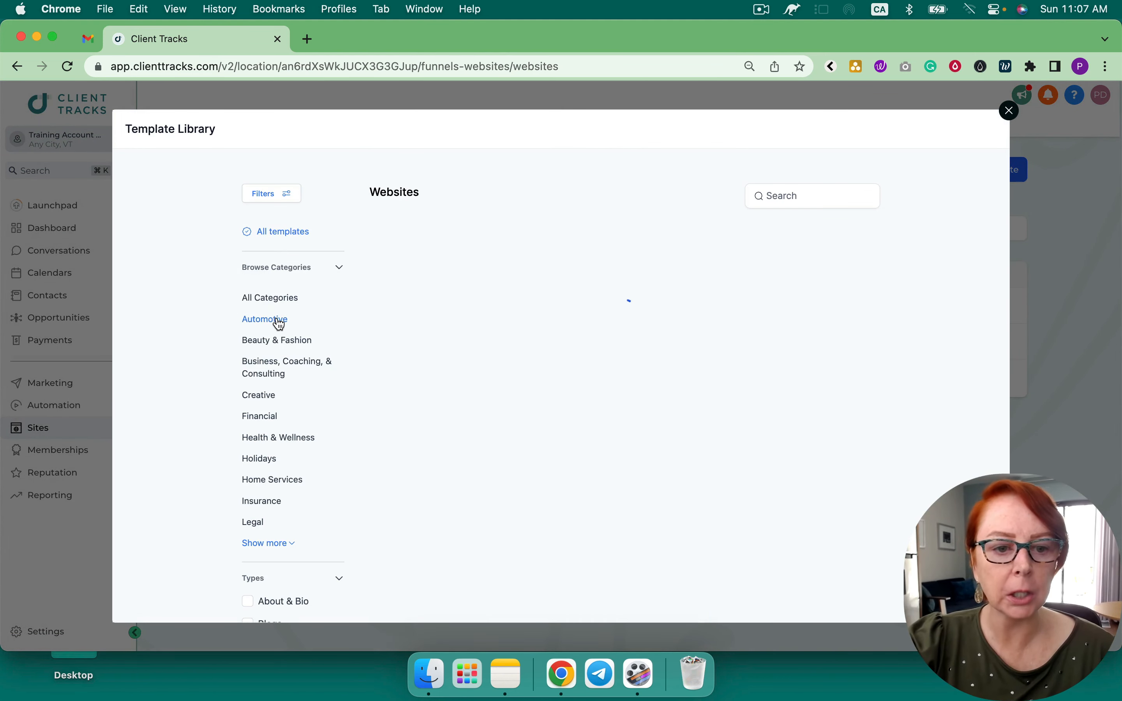
mouse_move(441, 301)
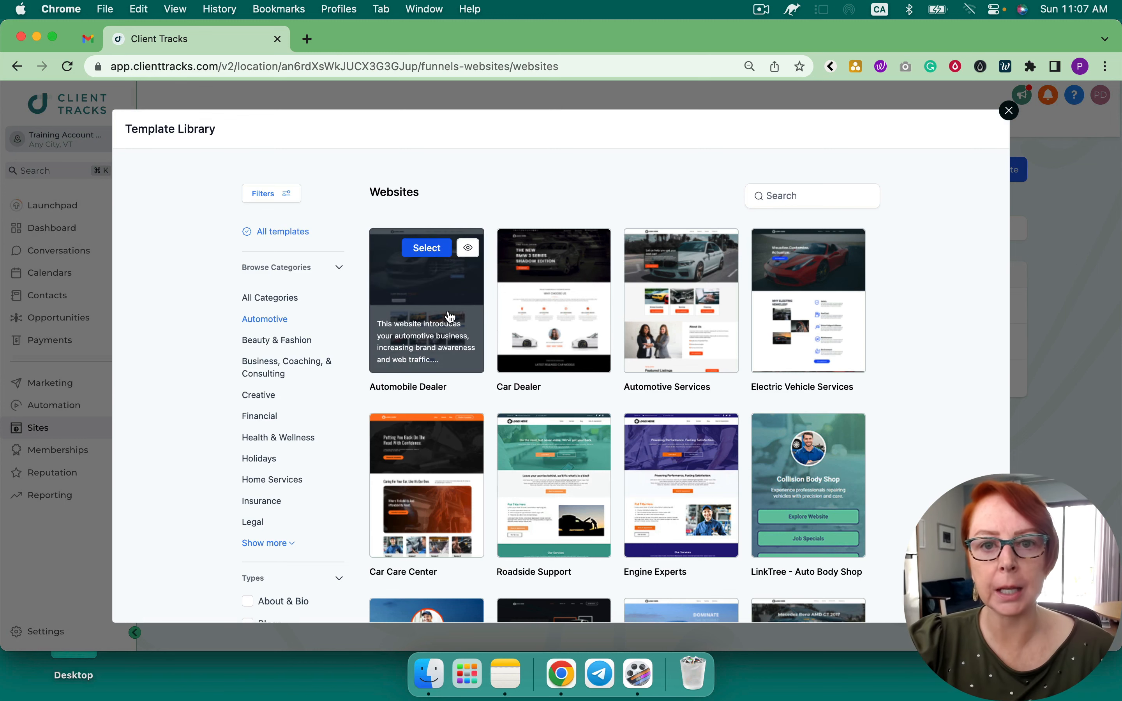
click(1009, 111)
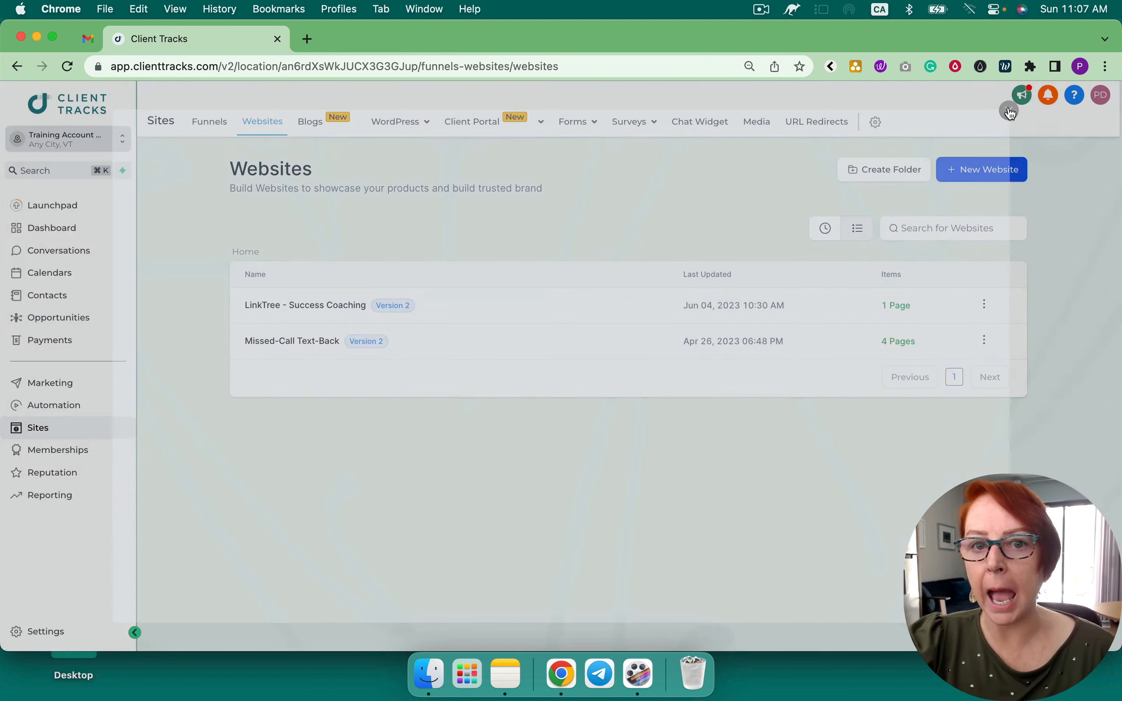